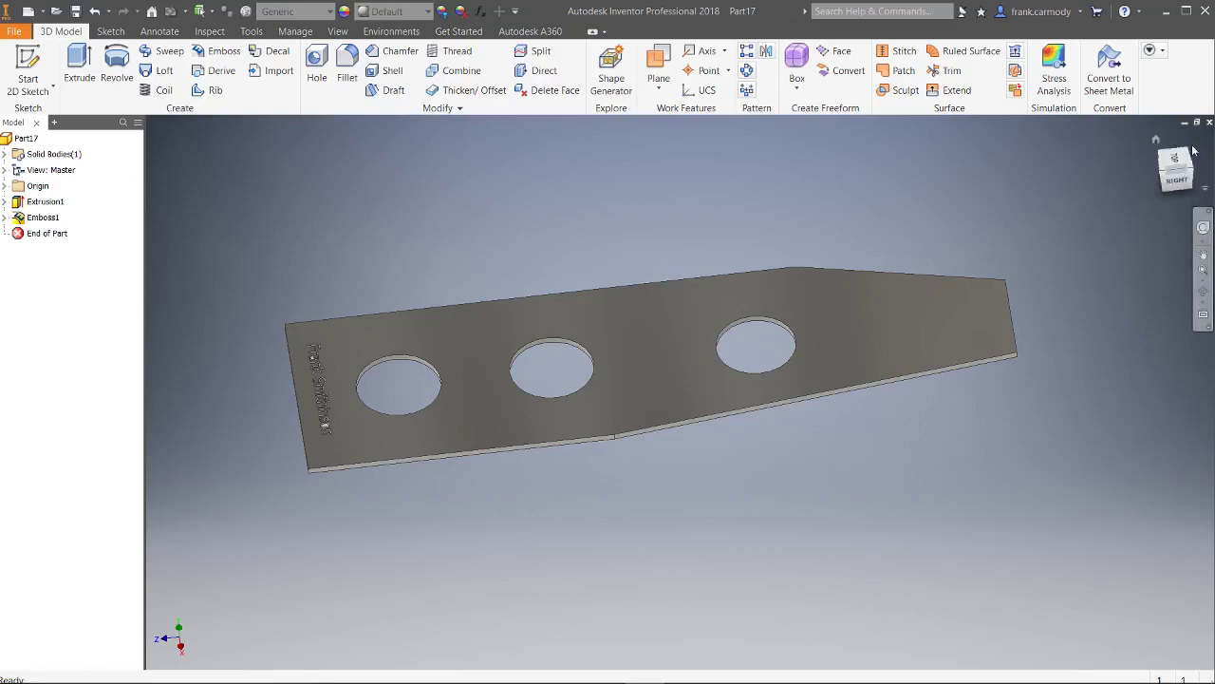
# Orbit the three-hole plate into an angled view with the ViewCube.
pyautogui.moveTo(1174, 171)
pyautogui.mouseDown()
pyautogui.moveTo(1155, 187)
pyautogui.moveTo(1182, 163)
pyautogui.mouseUp()
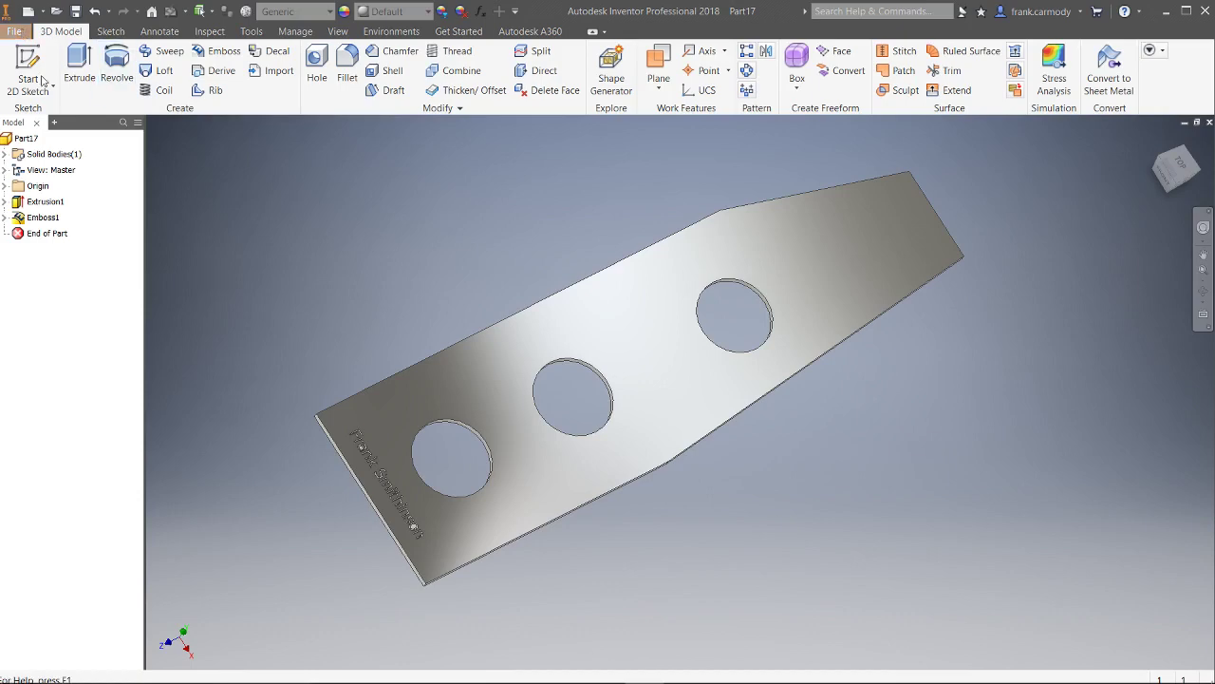
# Export Part17 as an STL file, setting the STL export units to millimeter.
pyautogui.click(14, 31)
pyautogui.moveTo(69, 233)
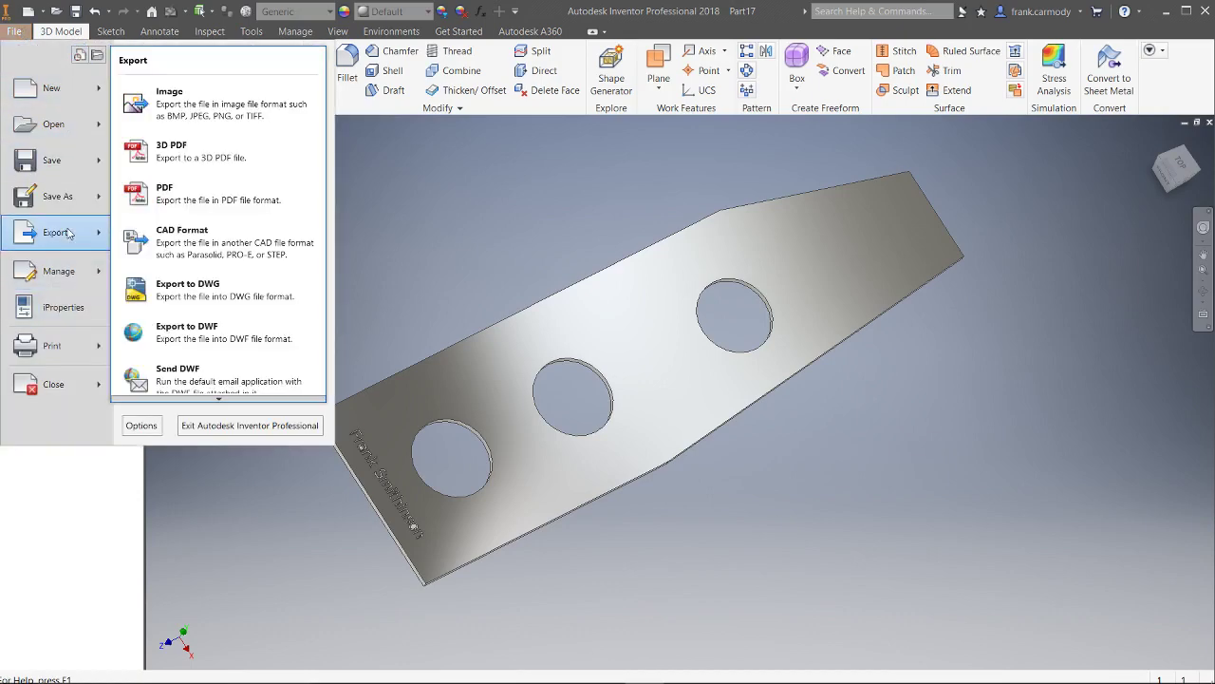
pyautogui.click(190, 237)
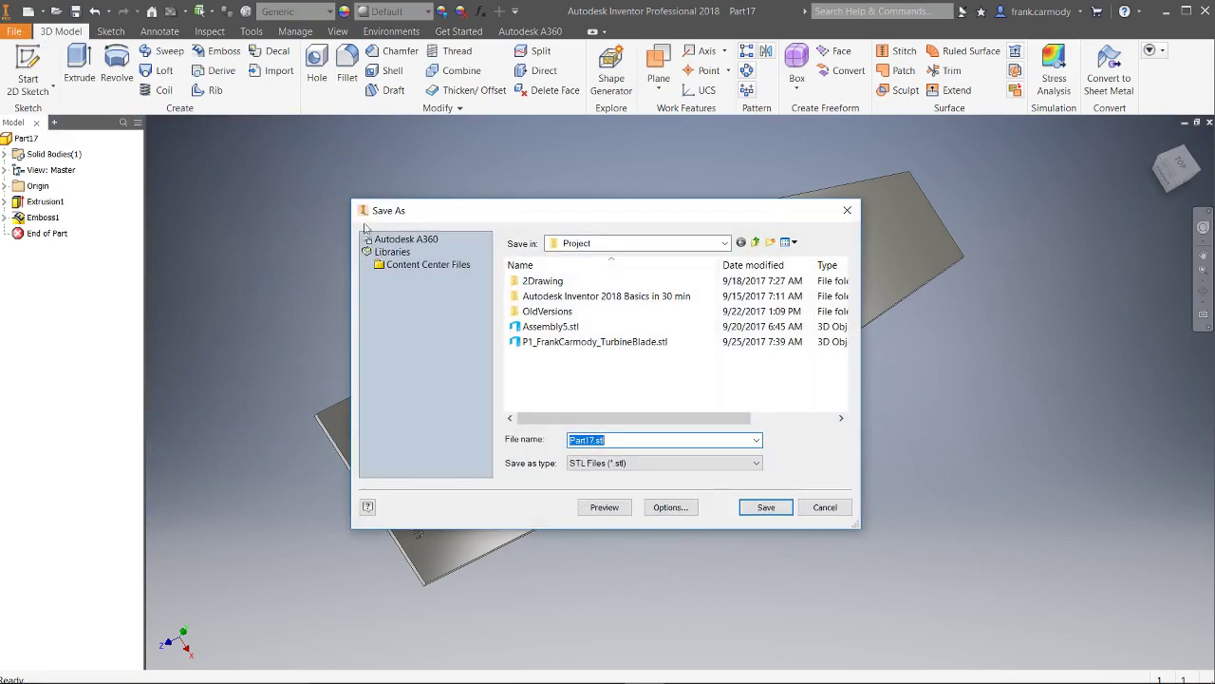
pyautogui.click(714, 463)
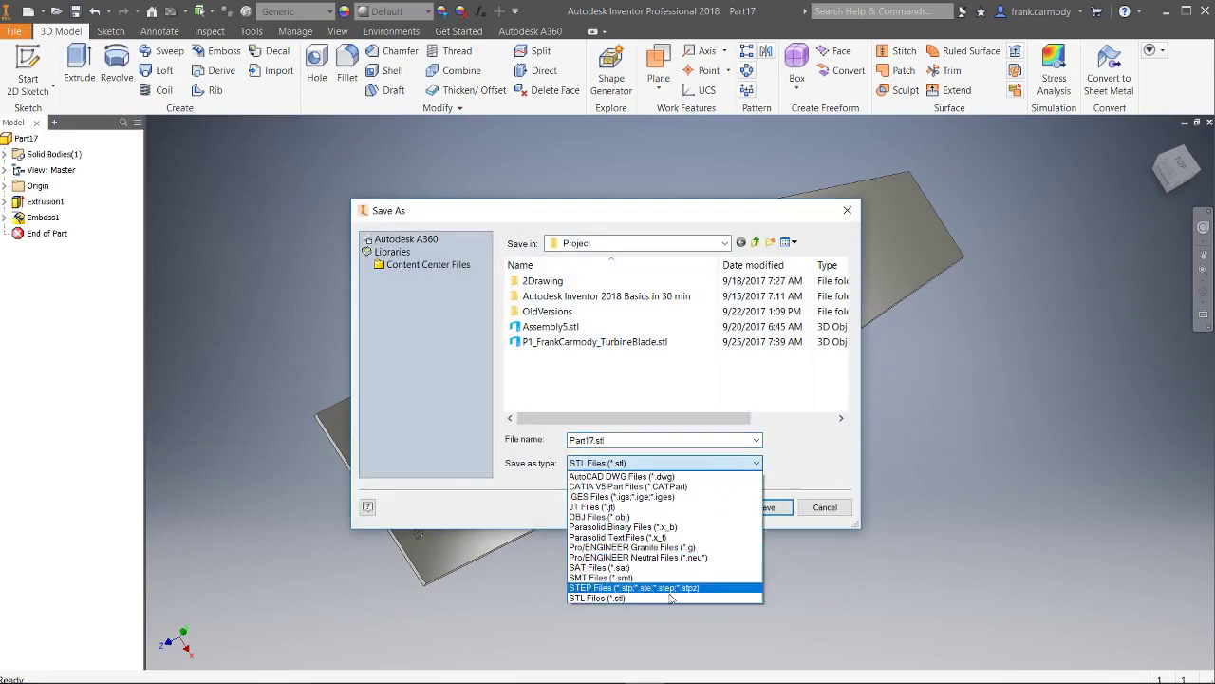
pyautogui.click(665, 600)
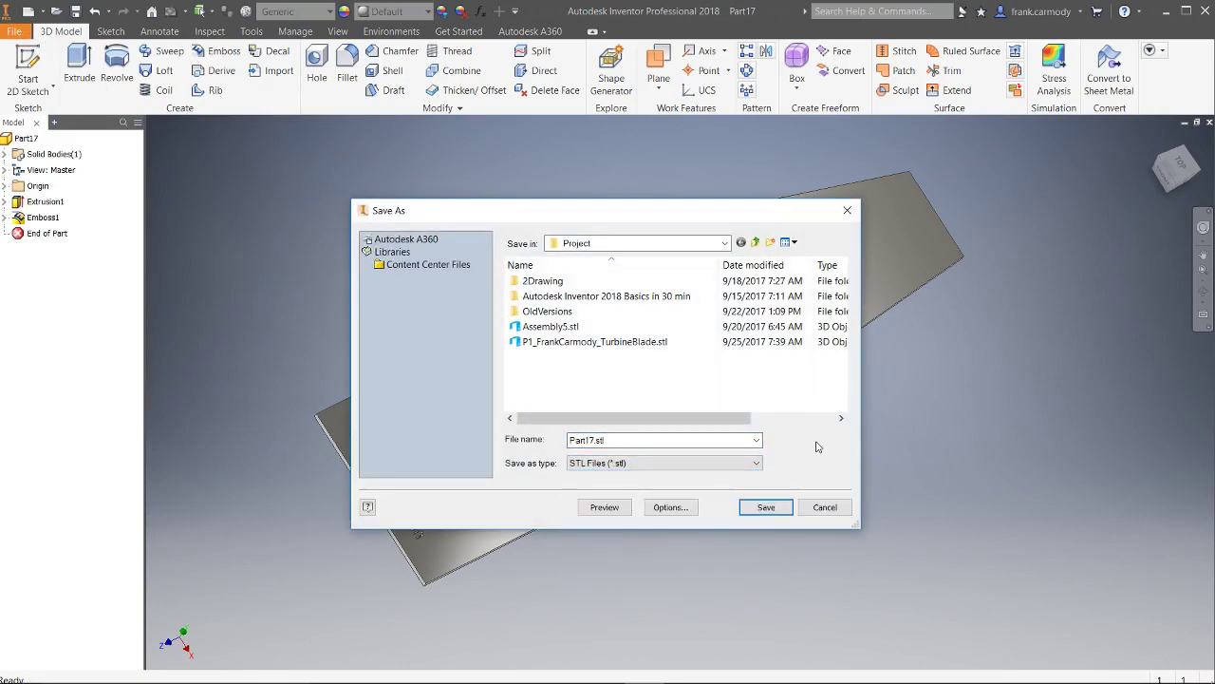
pyautogui.click(668, 509)
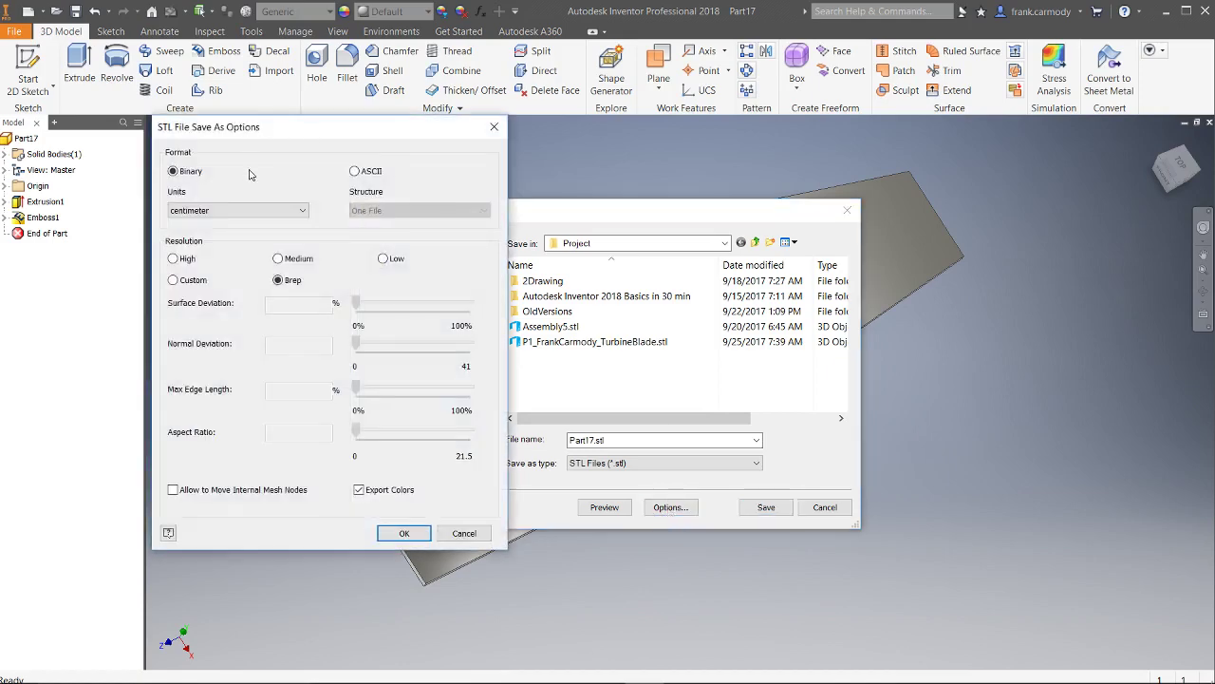
pyautogui.click(225, 210)
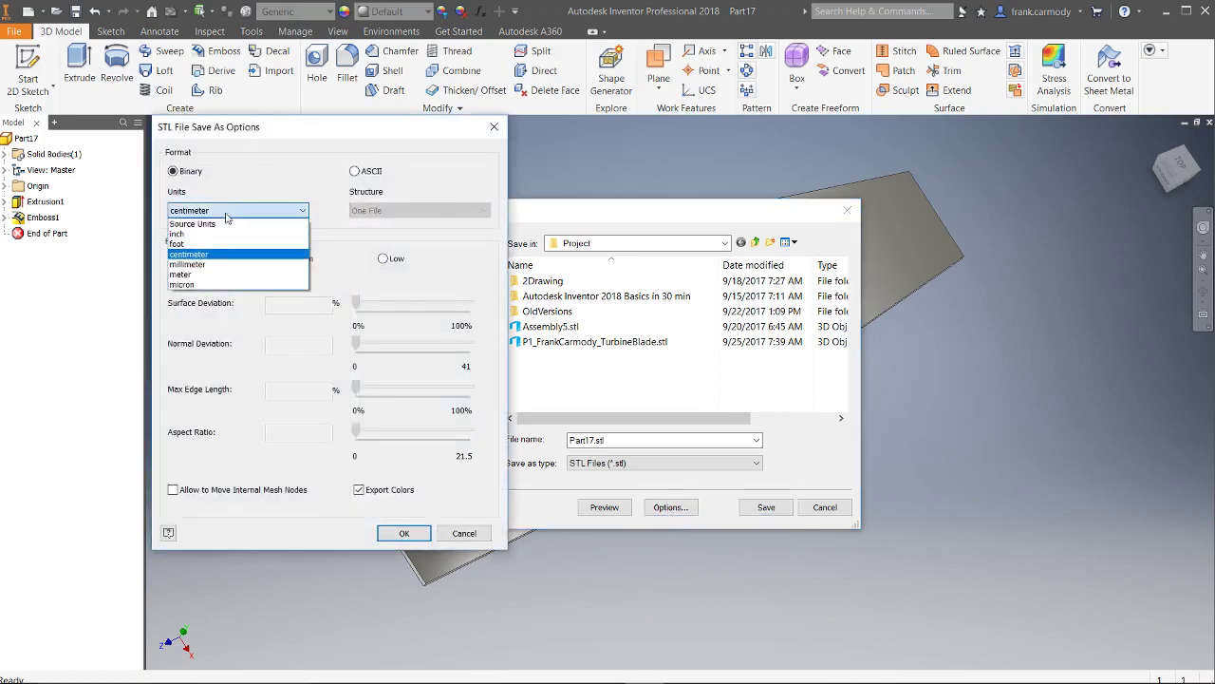
pyautogui.click(222, 266)
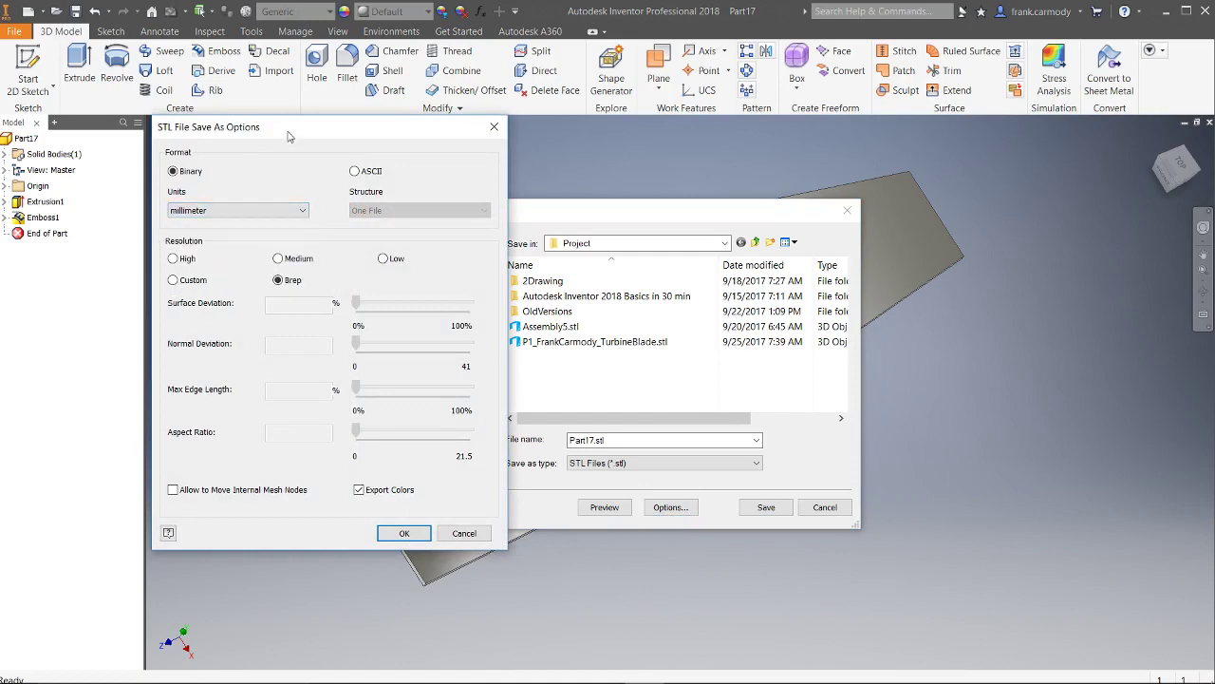
pyautogui.moveTo(291, 133); pyautogui.dragTo(589, 146)
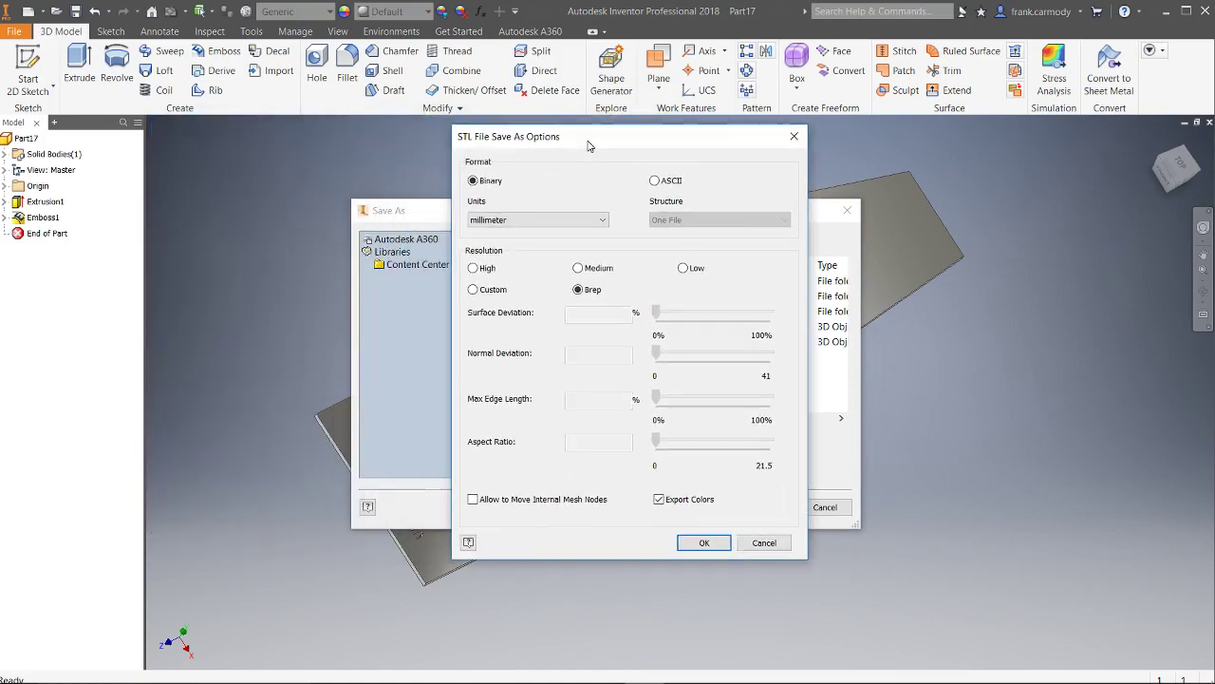
pyautogui.click(720, 549)
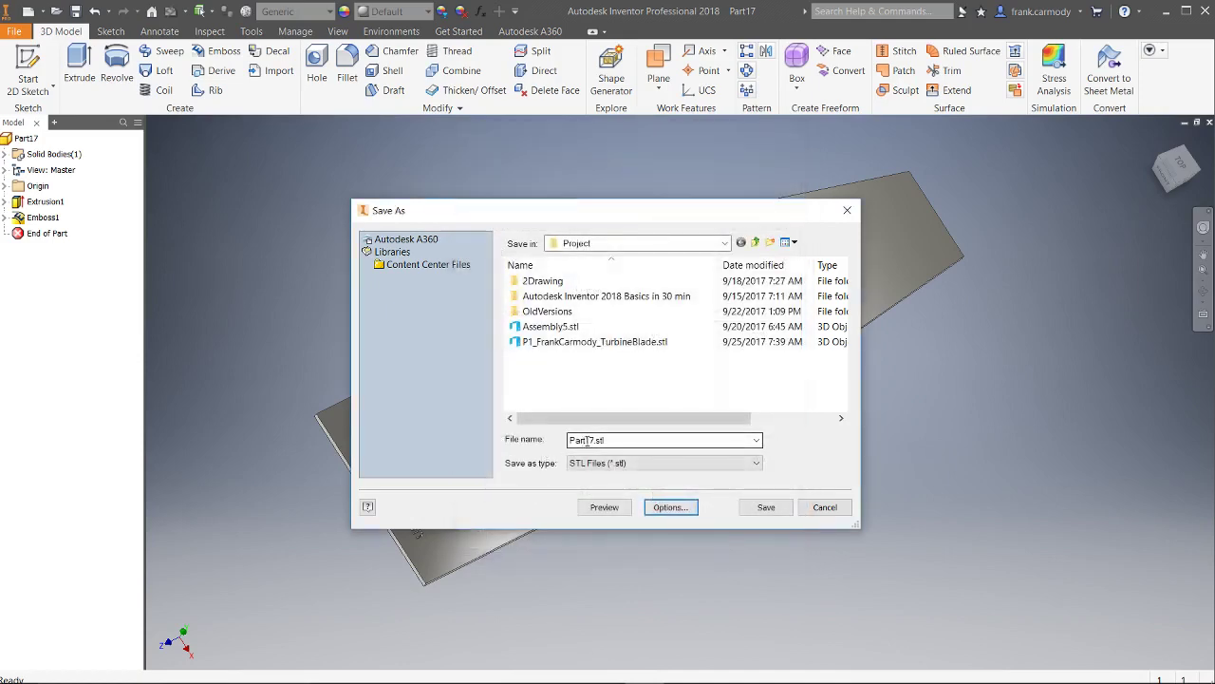
# Replace Part17 with a new turbine file name and save the STL in the Project folder.
pyautogui.doubleClick(588, 441)
pyautogui.moveTo(596, 440); pyautogui.dragTo(523, 439)
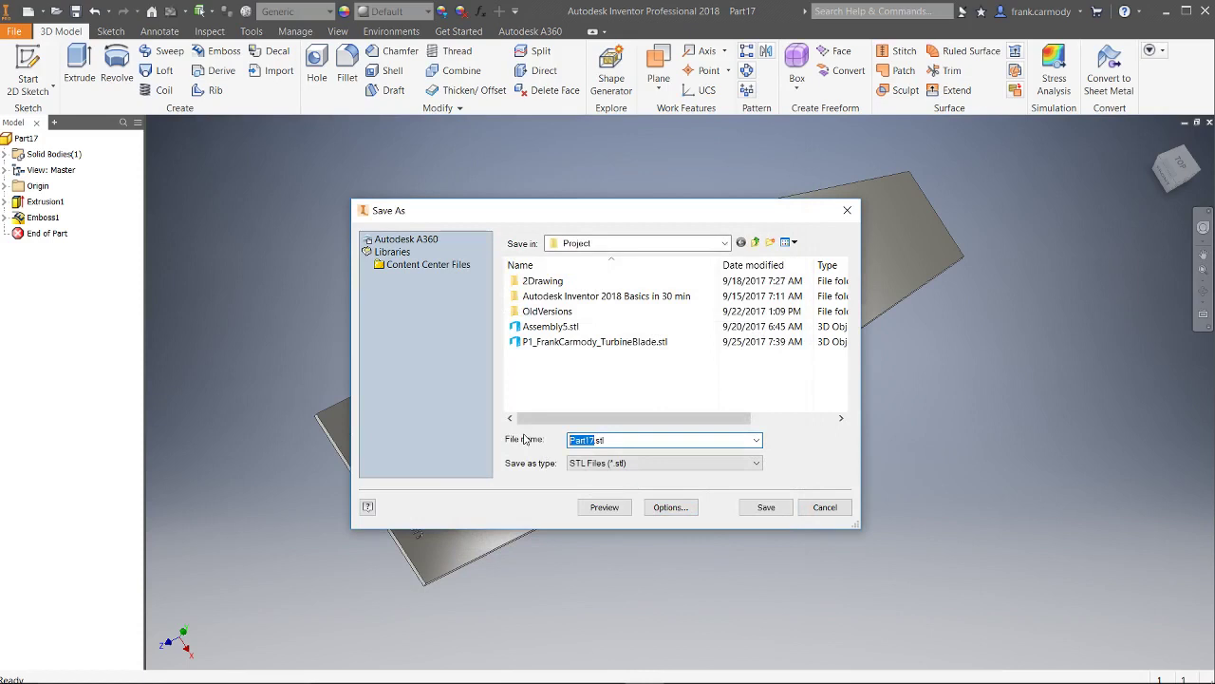
pyautogui.write('p1_frank_urbine')
pyautogui.press('BackSpace')
pyautogui.press('BackSpace')
pyautogui.press('BackSpace')
pyautogui.press('BackSpace')
pyautogui.press('BackSpace')
pyautogui.press('BackSpace')
pyautogui.write('turbine')
pyautogui.press('BackSpace')
pyautogui.press('BackSpace')
pyautogui.press('BackSpace')
pyautogui.write('ine')
pyautogui.moveTo(663, 214); pyautogui.dragTo(559, 163)
pyautogui.click(655, 461)
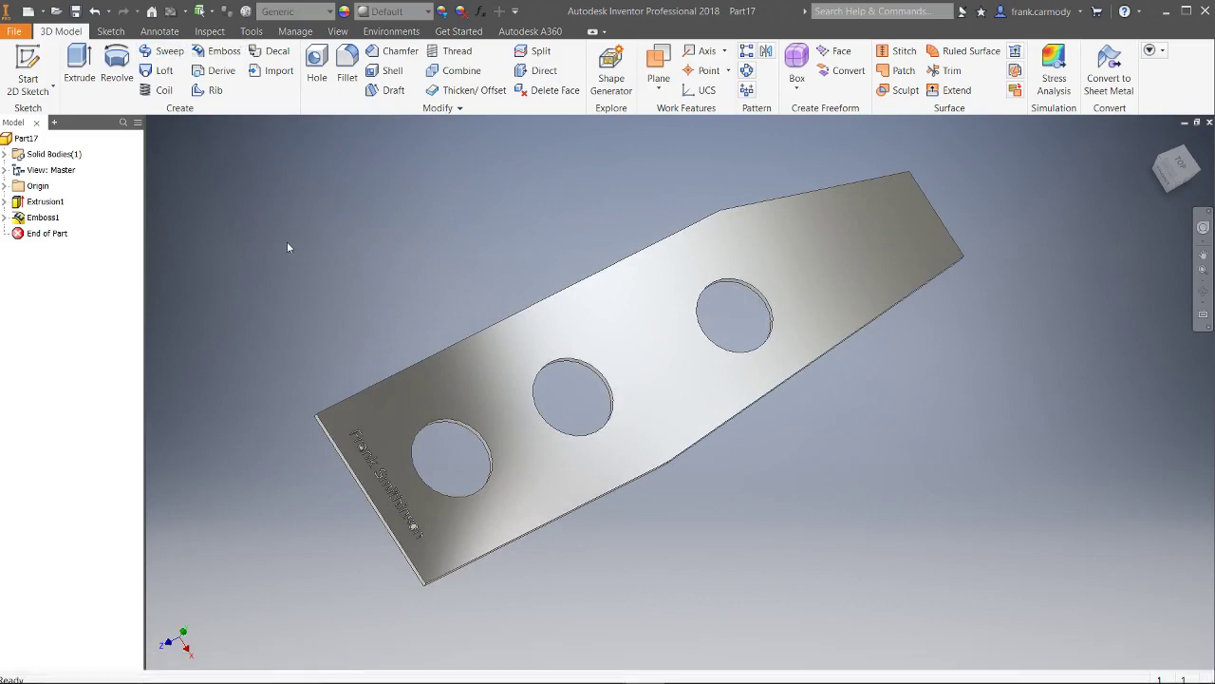
# Start another CAD export reusing the TurbineBlade STL name, saving to the Desktop.
pyautogui.click(14, 30)
pyautogui.moveTo(57, 233)
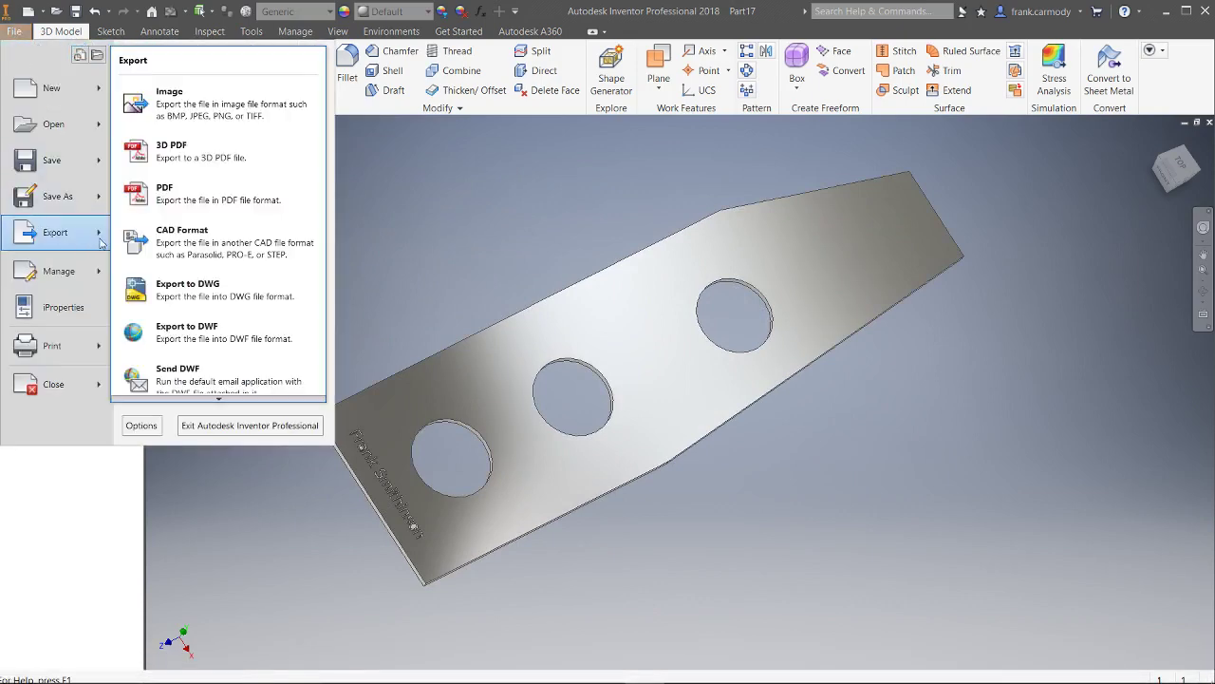
pyautogui.click(190, 228)
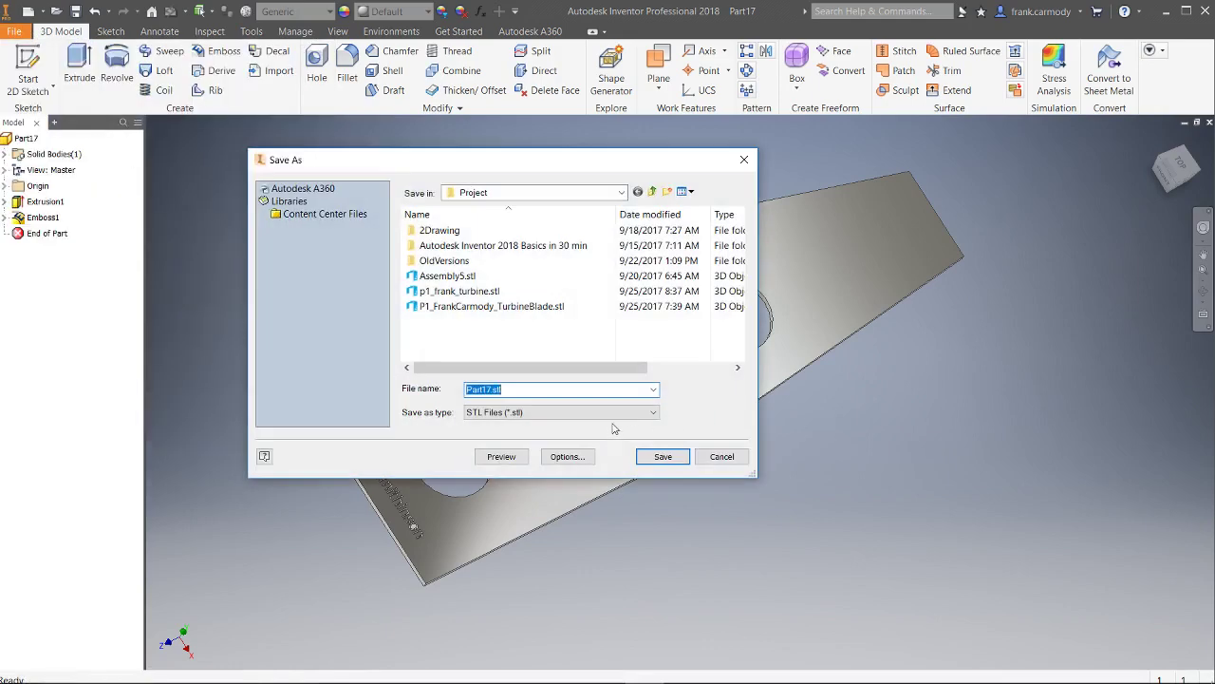
pyautogui.click(622, 193)
pyautogui.click(730, 422)
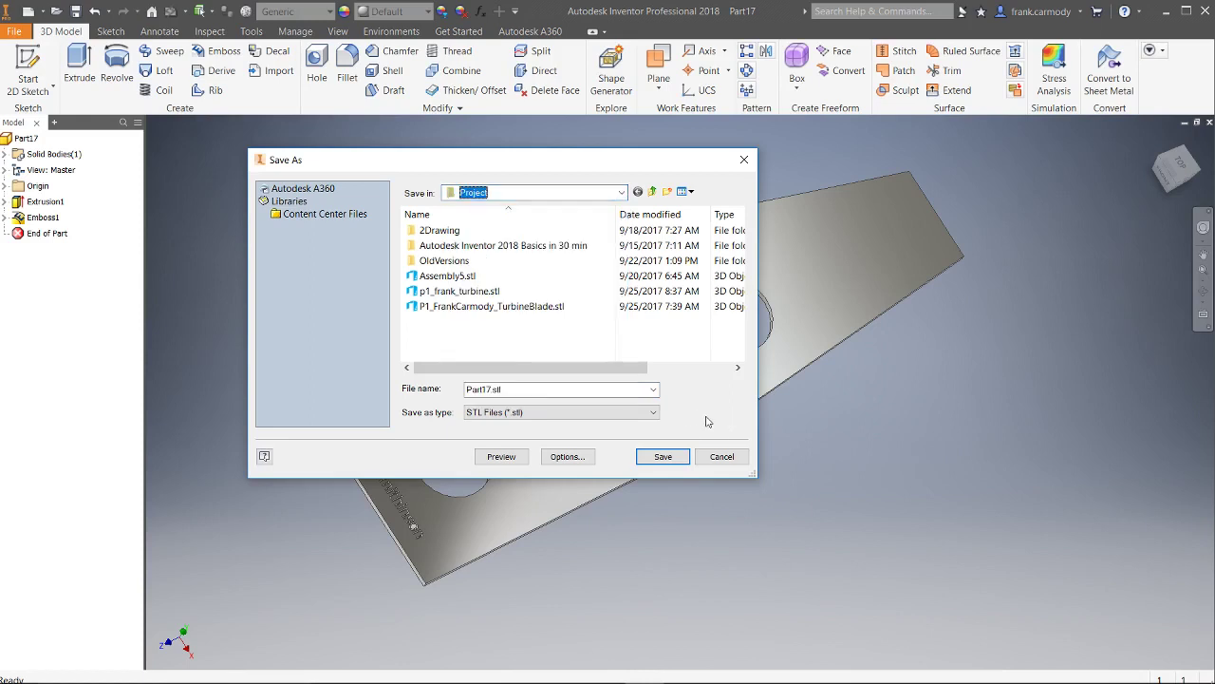
pyautogui.click(491, 307)
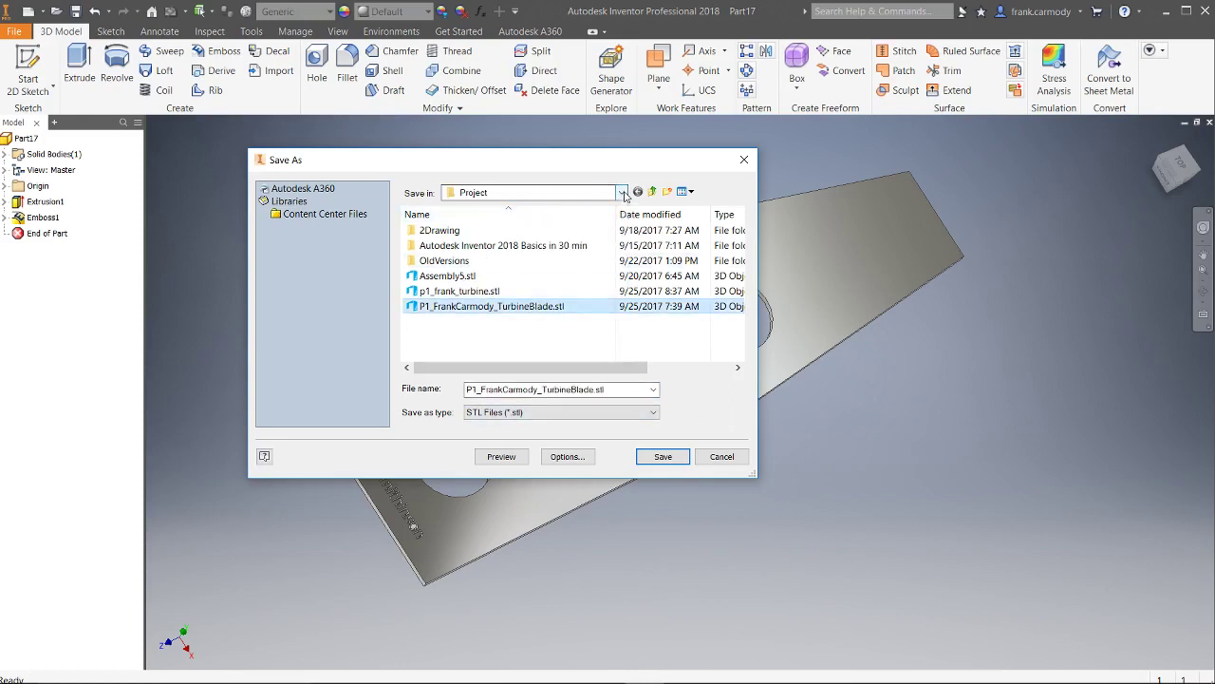
pyautogui.click(622, 192)
pyautogui.click(517, 221)
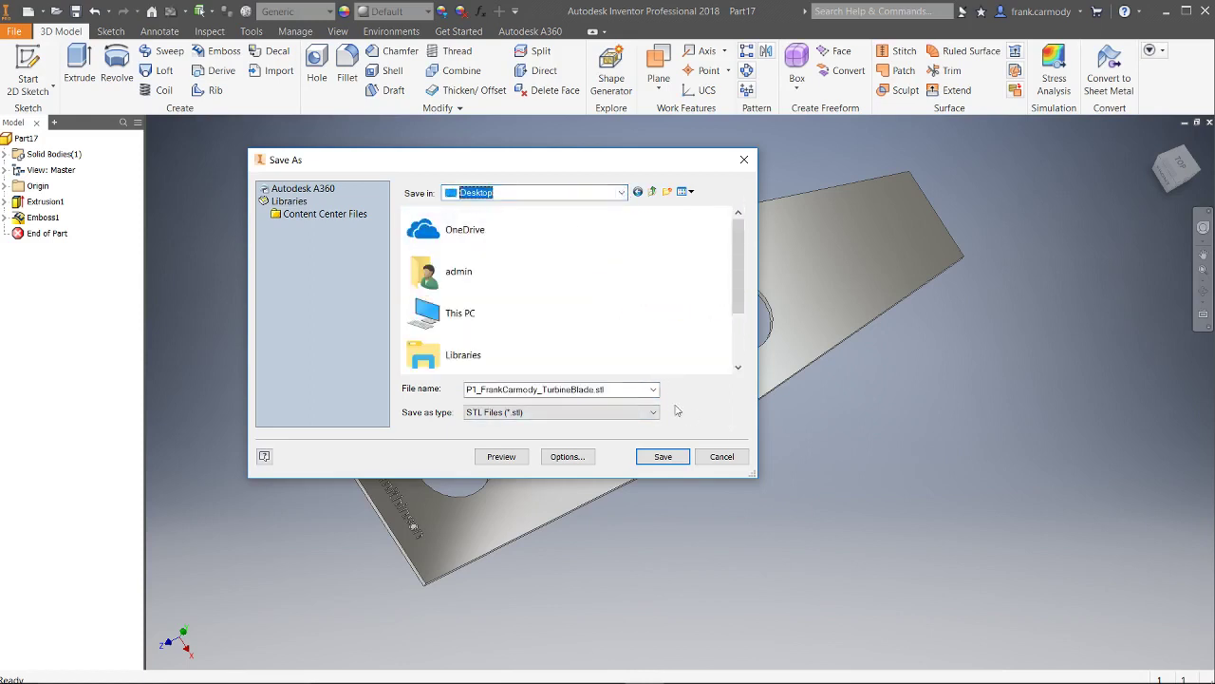
# Change the surname in the file name and save the STL to the Desktop.
pyautogui.doubleClick(531, 390)
pyautogui.moveTo(540, 389); pyautogui.dragTo(508, 390)
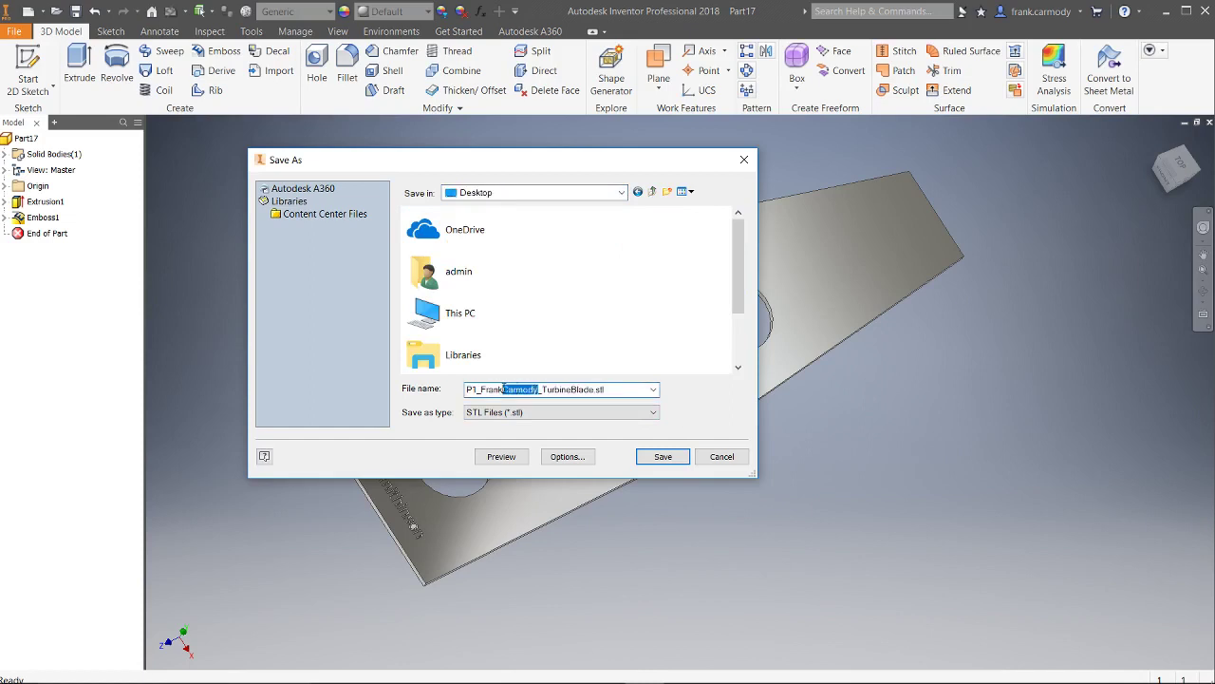
pyautogui.write('Smal')
pyautogui.press('BackSpace')
pyautogui.press('BackSpace')
pyautogui.write('ith')
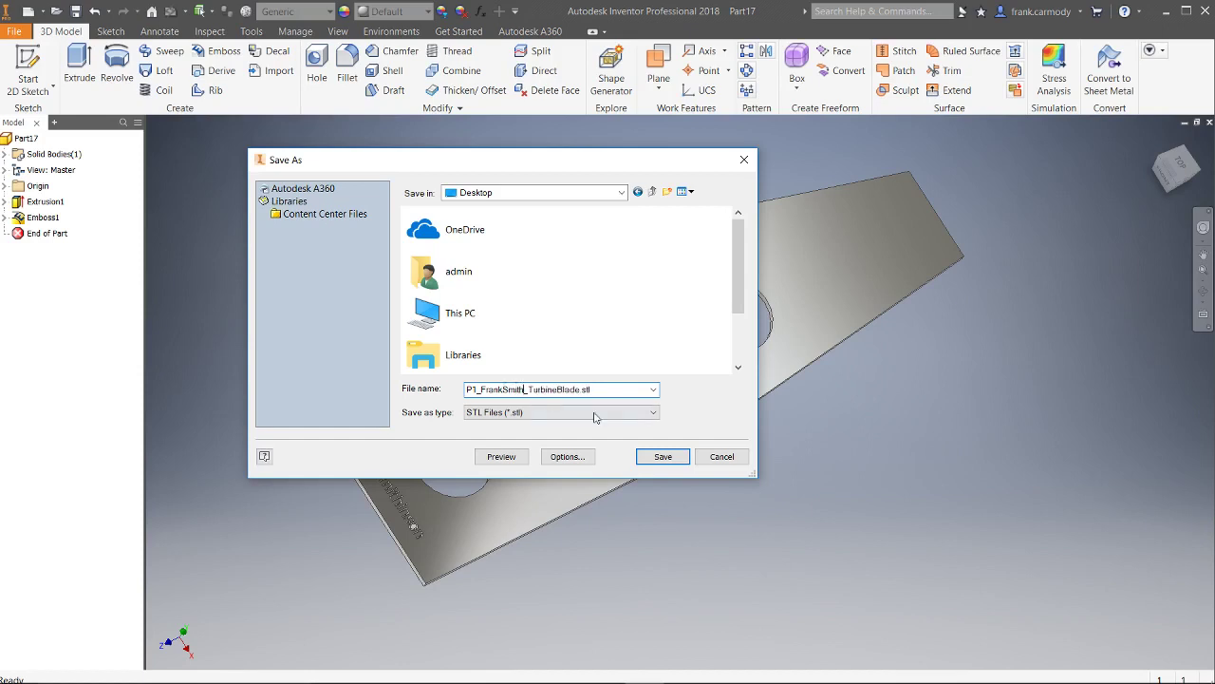
pyautogui.moveTo(738, 303); pyautogui.dragTo(740, 351)
pyautogui.click(665, 458)
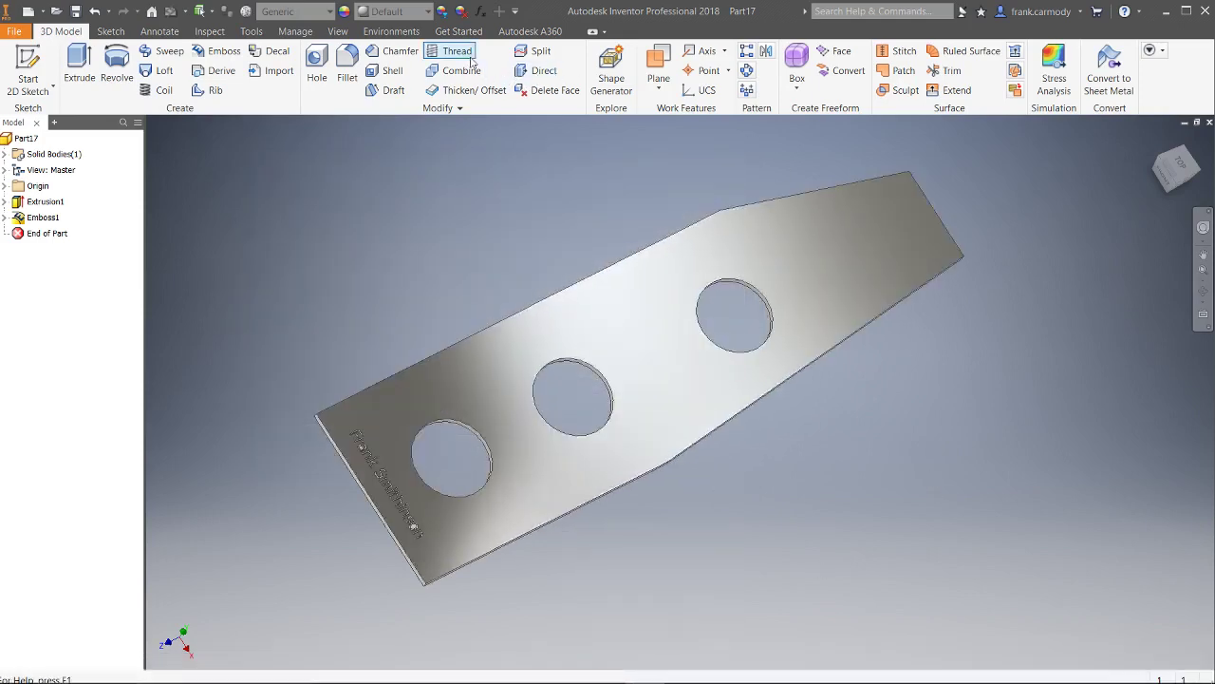
# Enter the 3D Print environment, saving the part as Part17.ipt first.
pyautogui.click(252, 31)
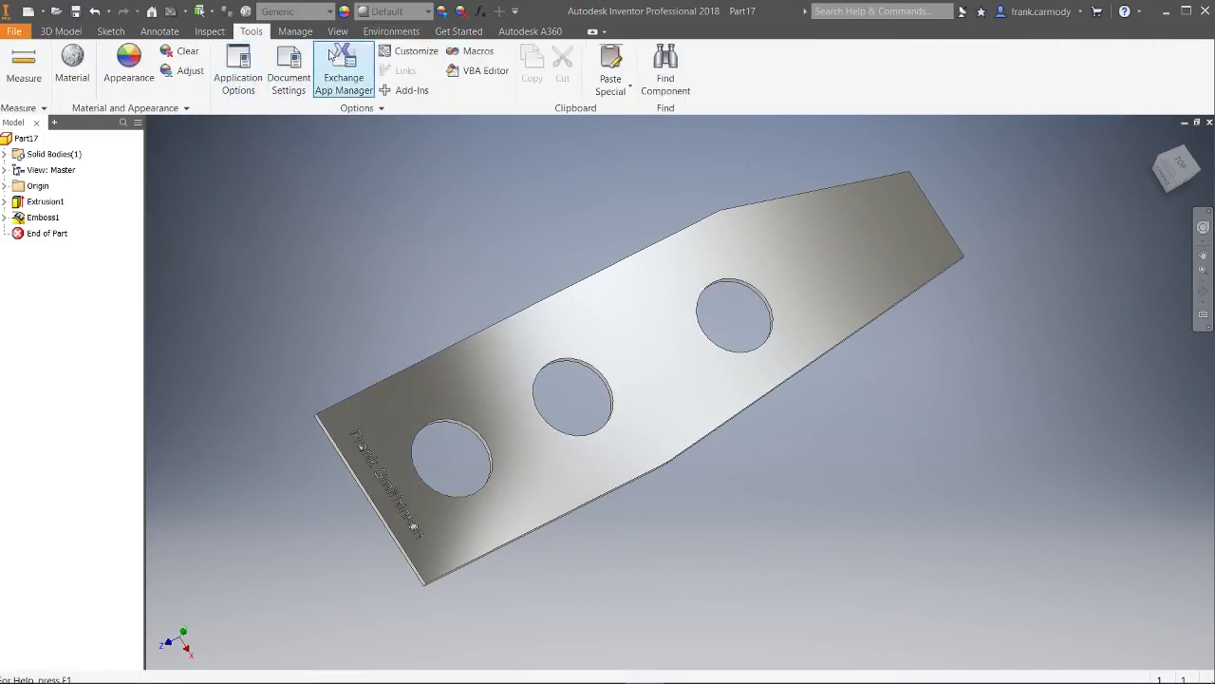
pyautogui.click(392, 34)
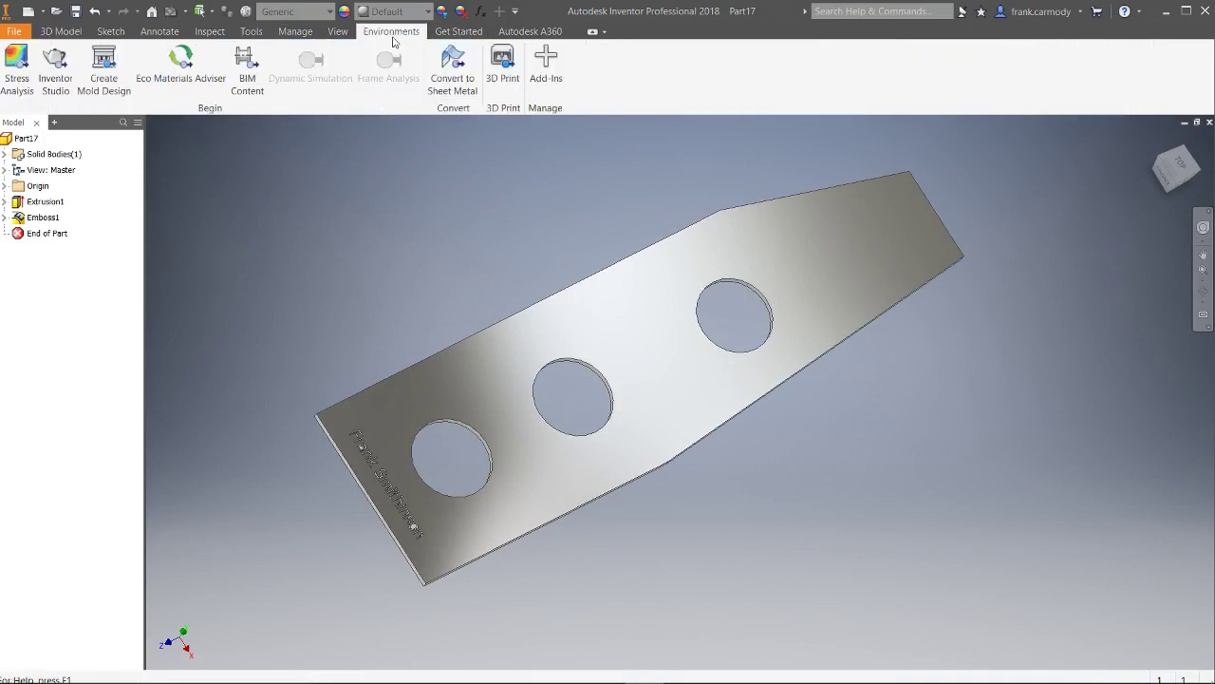
pyautogui.click(503, 67)
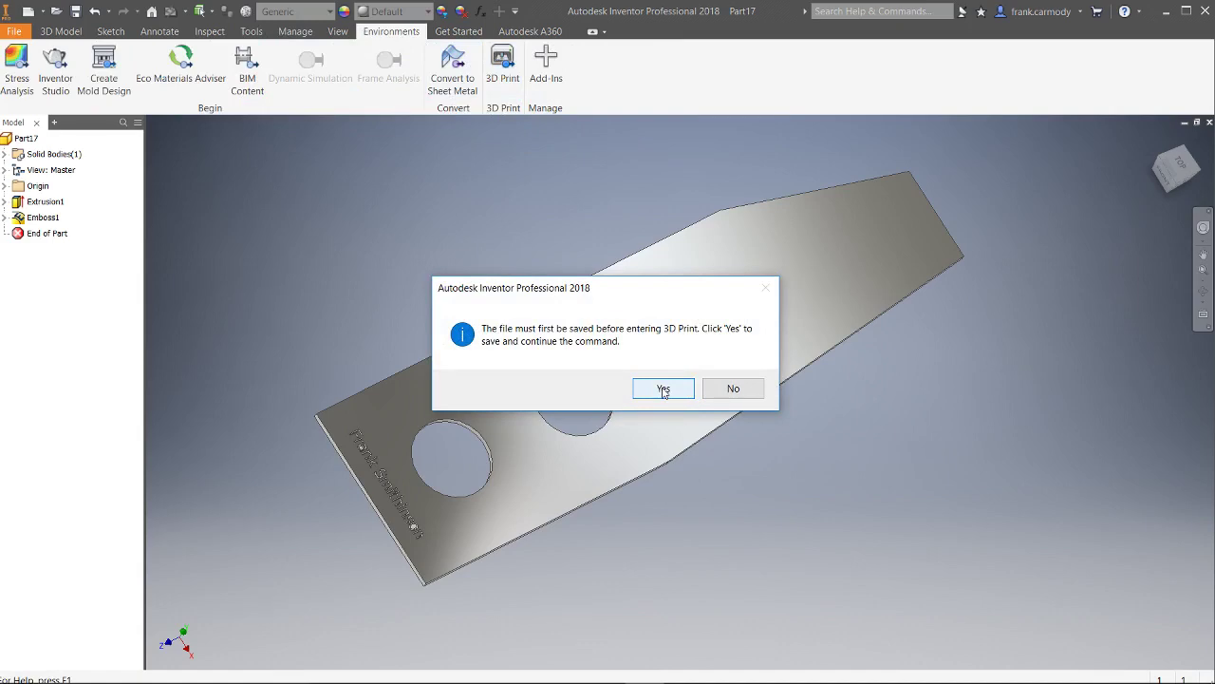
pyautogui.click(662, 389)
pyautogui.click(677, 457)
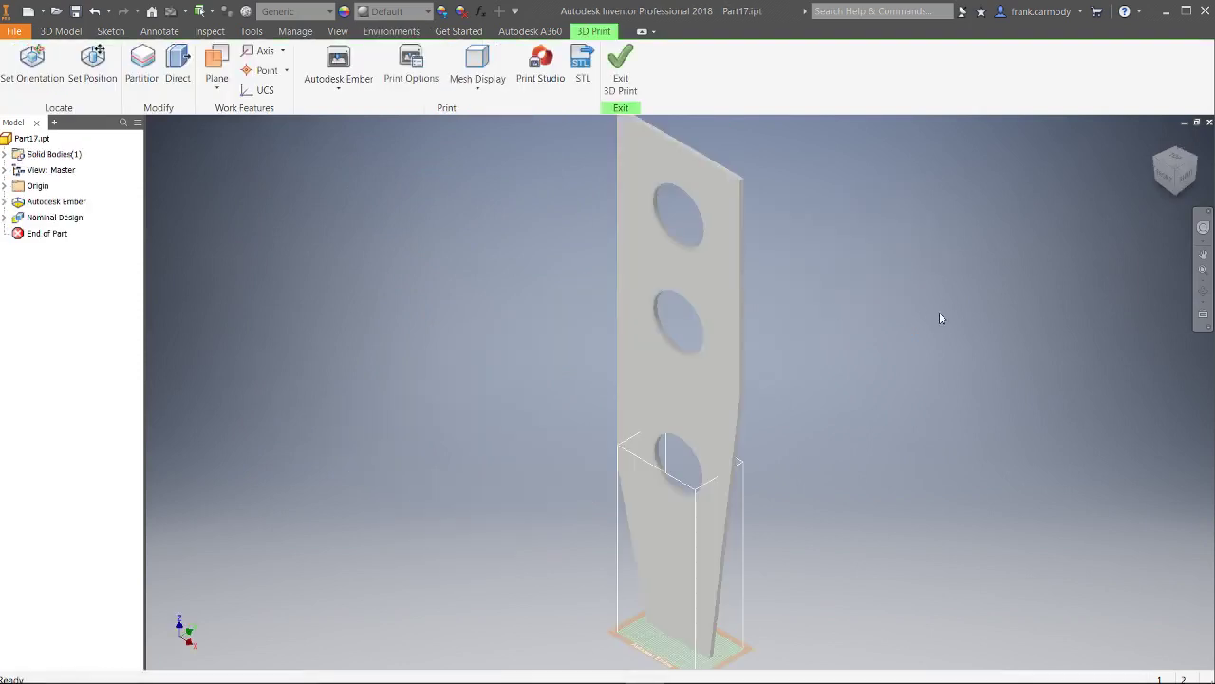
pyautogui.scroll(2, 861, 469)
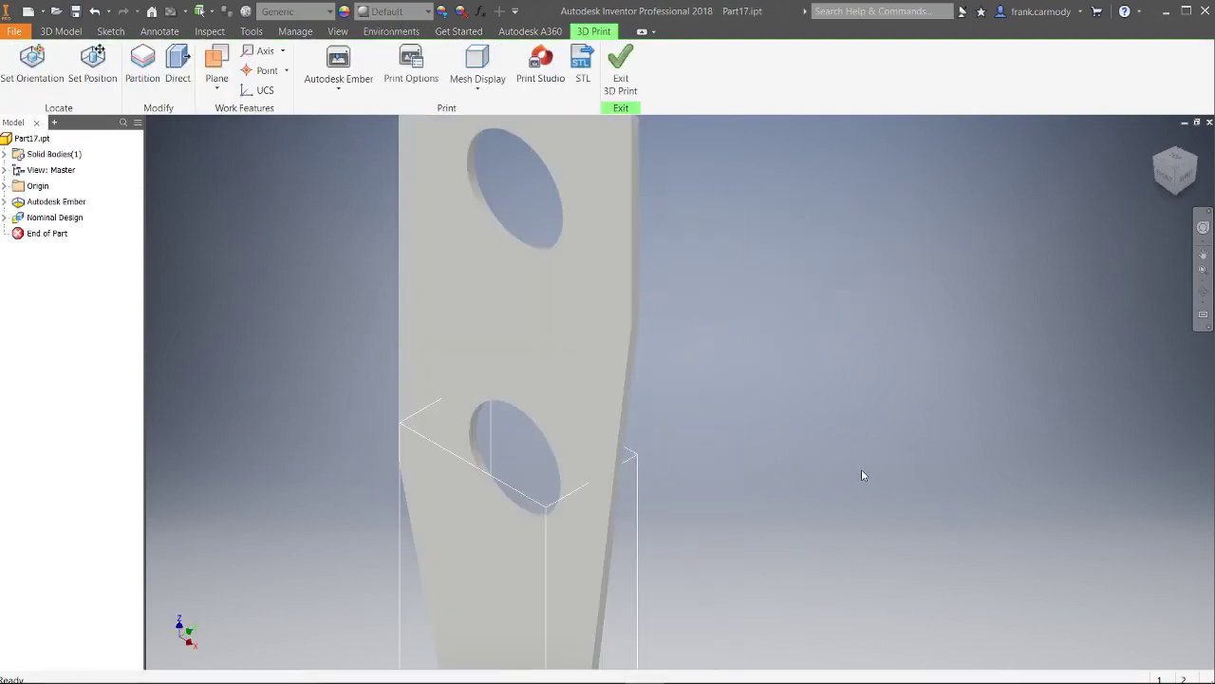
pyautogui.scroll(-2, 743, 570)
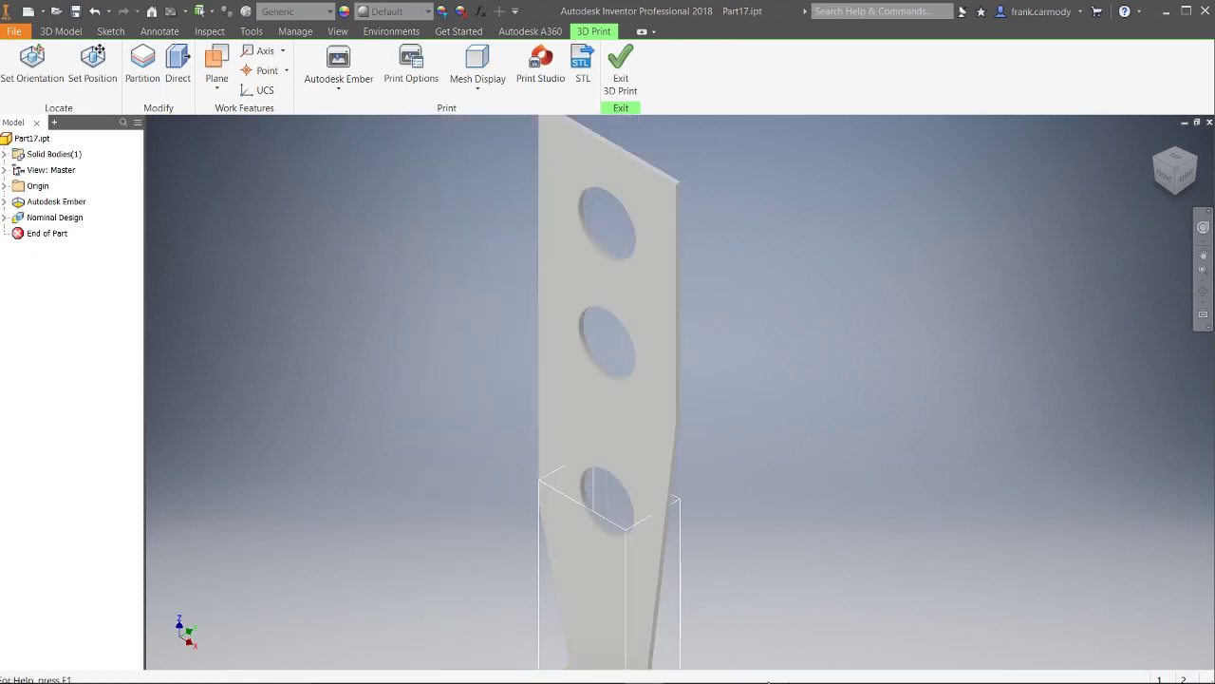
# Choose Makerbot Replicator 5th Gen. as the target printer in the Print panel.
pyautogui.click(336, 90)
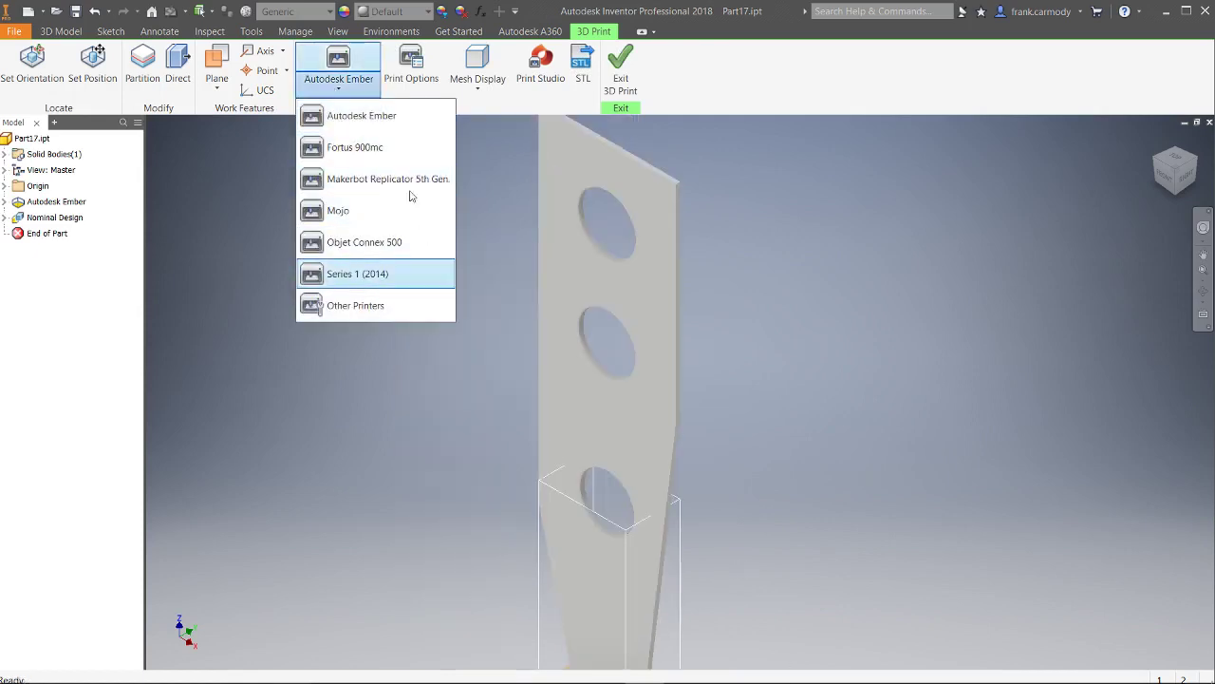
pyautogui.click(361, 181)
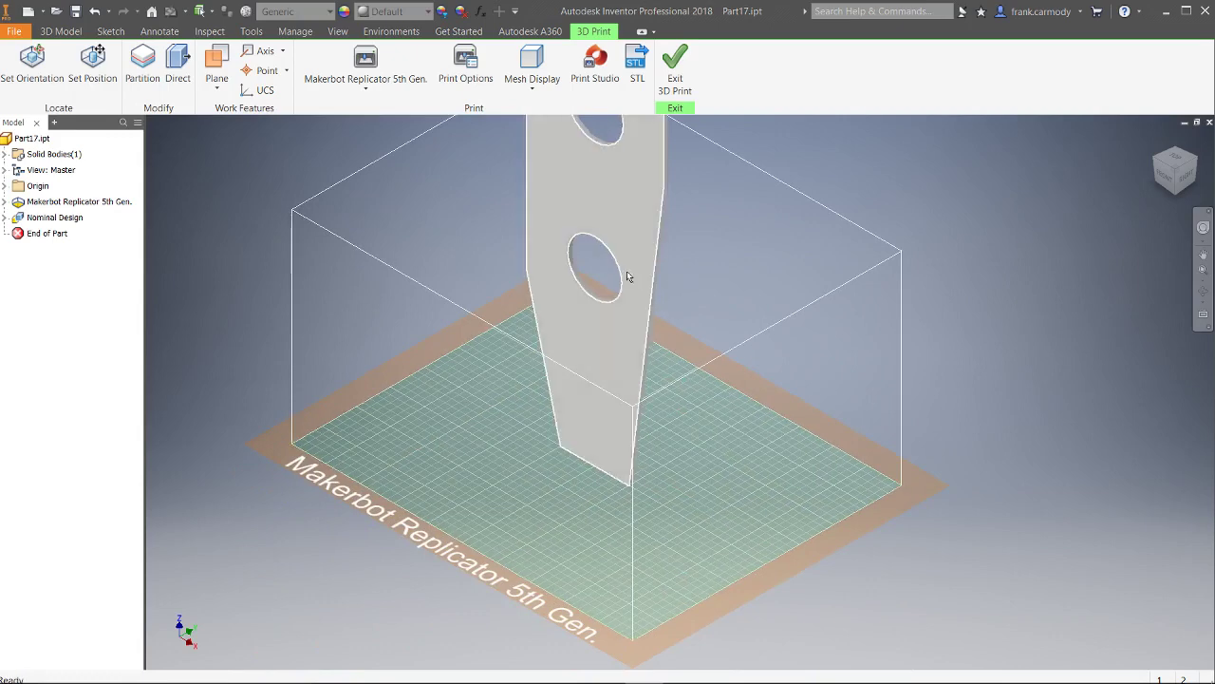
pyautogui.moveTo(648, 294)
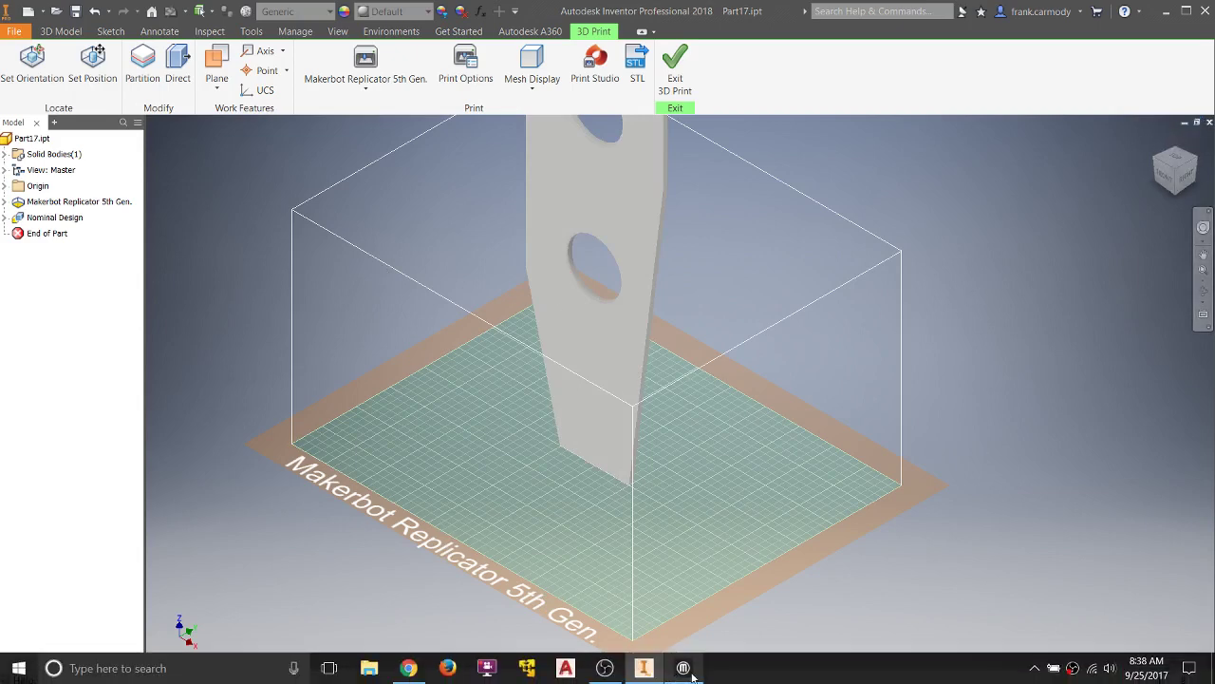
# Bring up MakerBot Print and maximize it to show the empty build plate.
pyautogui.click(683, 668)
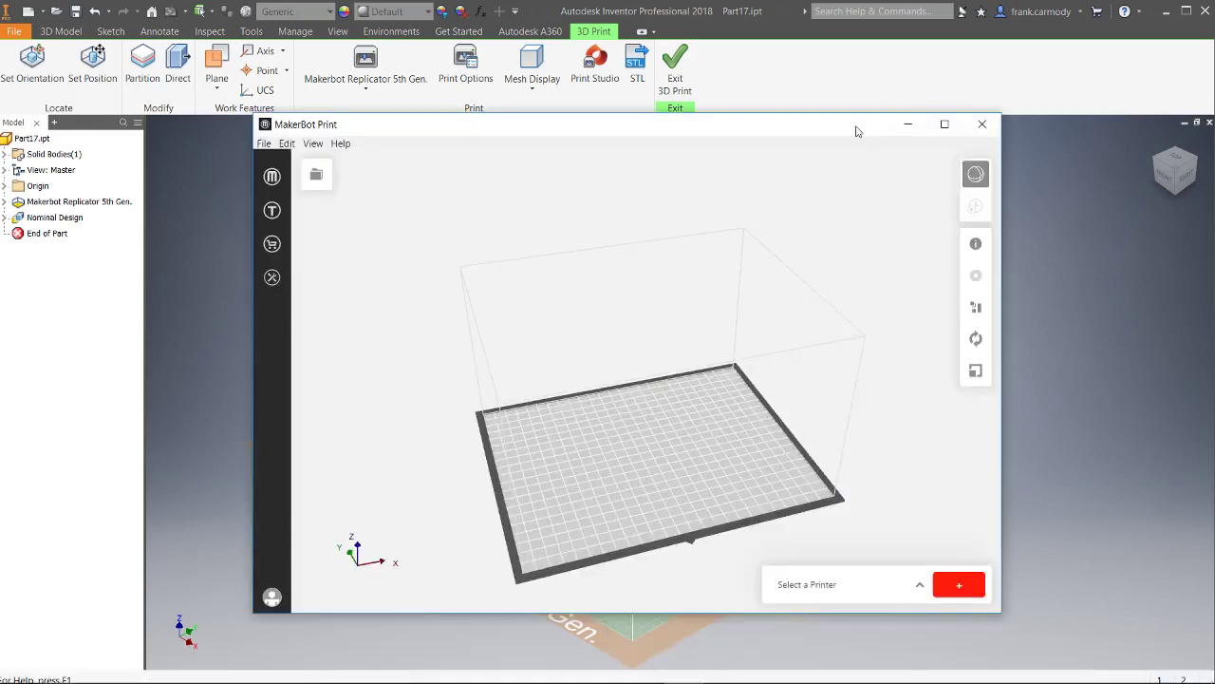
pyautogui.moveTo(858, 125); pyautogui.dragTo(800, 78)
pyautogui.click(888, 72)
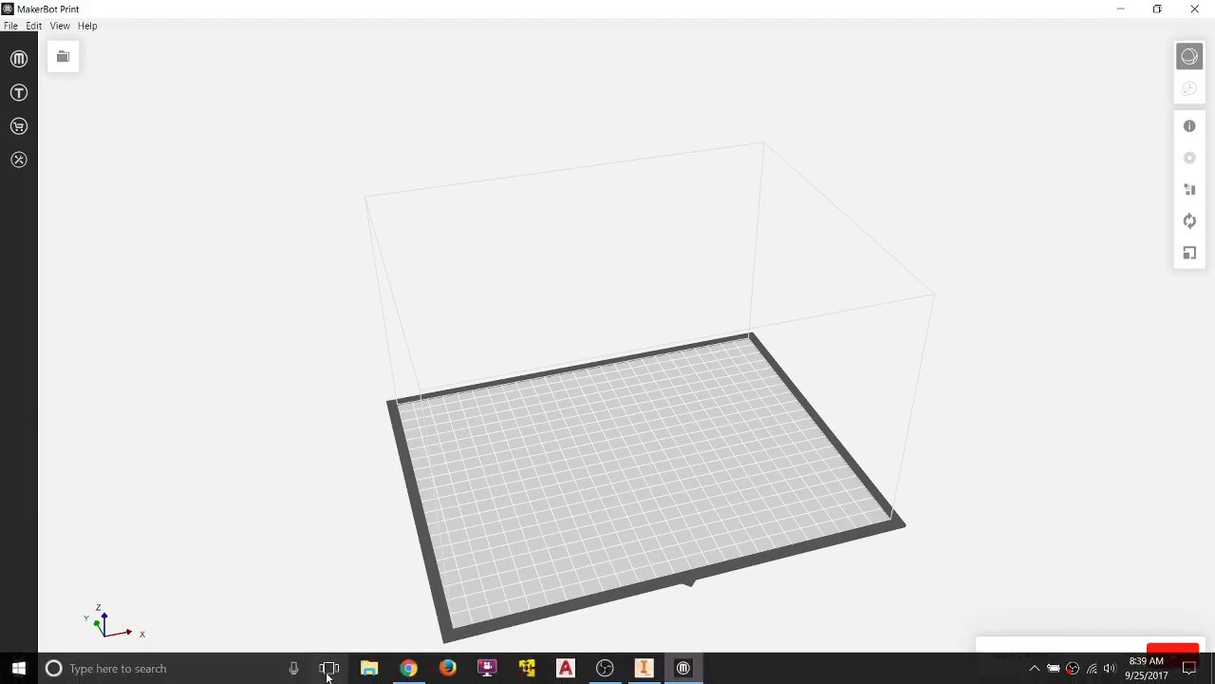
pyautogui.click(361, 677)
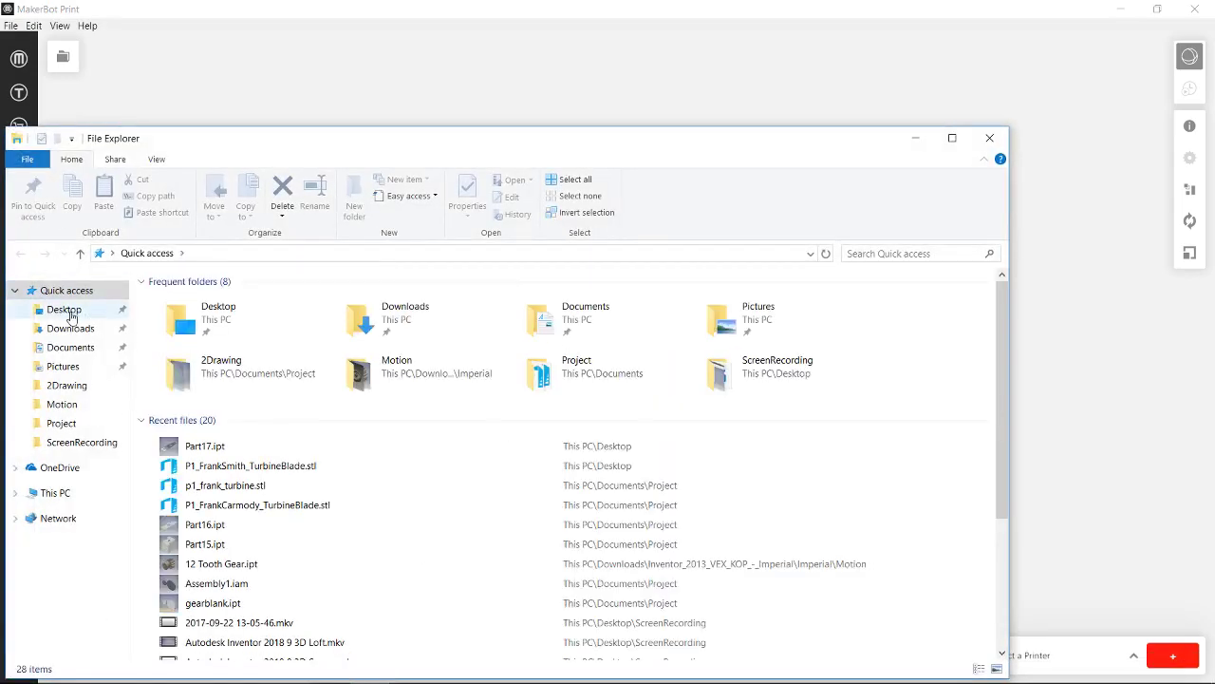
# Drag the TurbineBlade STL from the Desktop folder onto the MakerBot build plate.
pyautogui.click(67, 314)
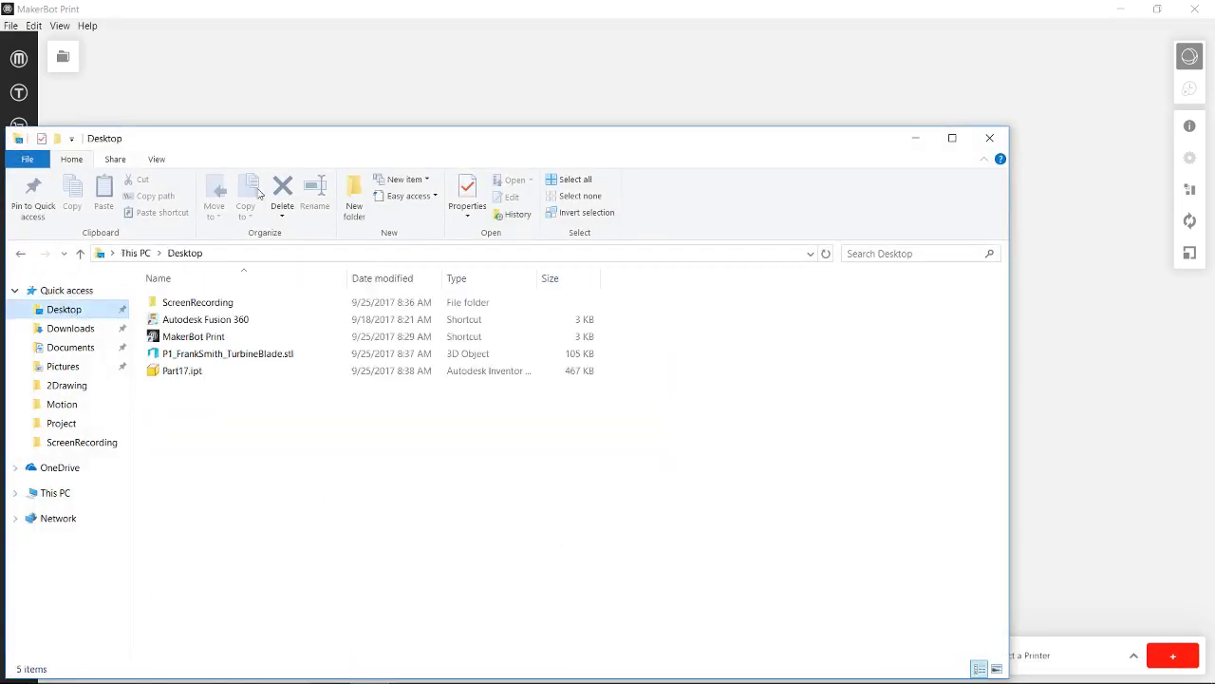
pyautogui.moveTo(307, 155); pyautogui.dragTo(1063, 59)
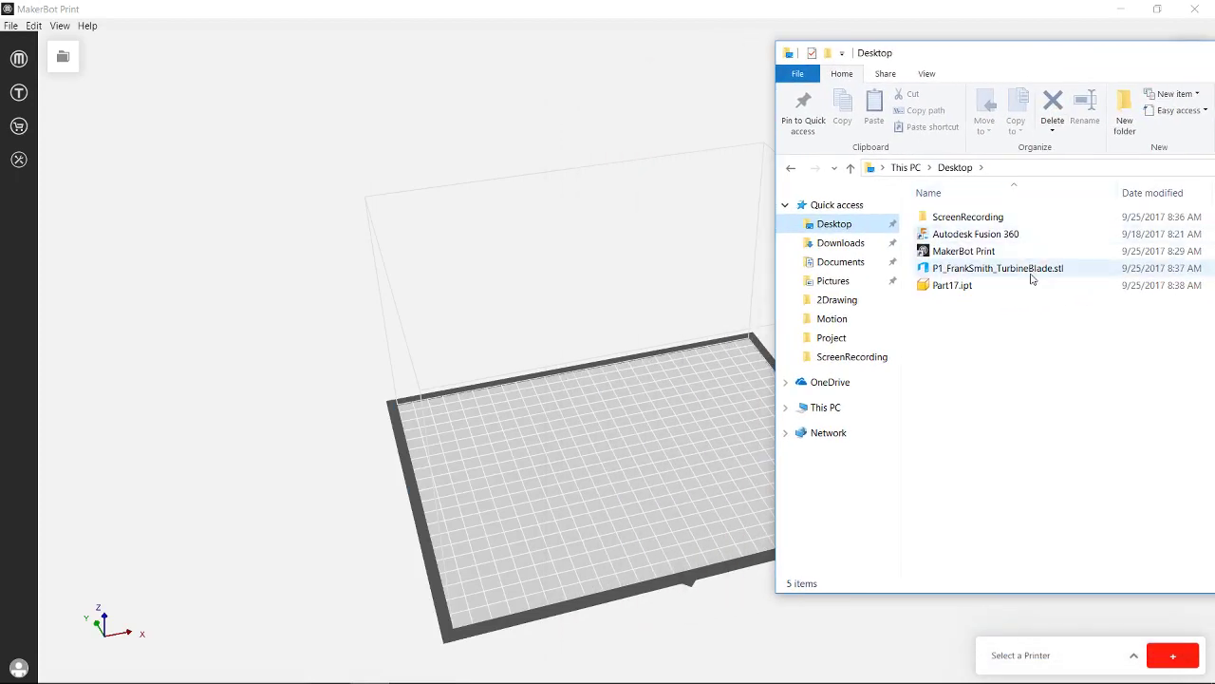
pyautogui.moveTo(1033, 270); pyautogui.dragTo(561, 452)
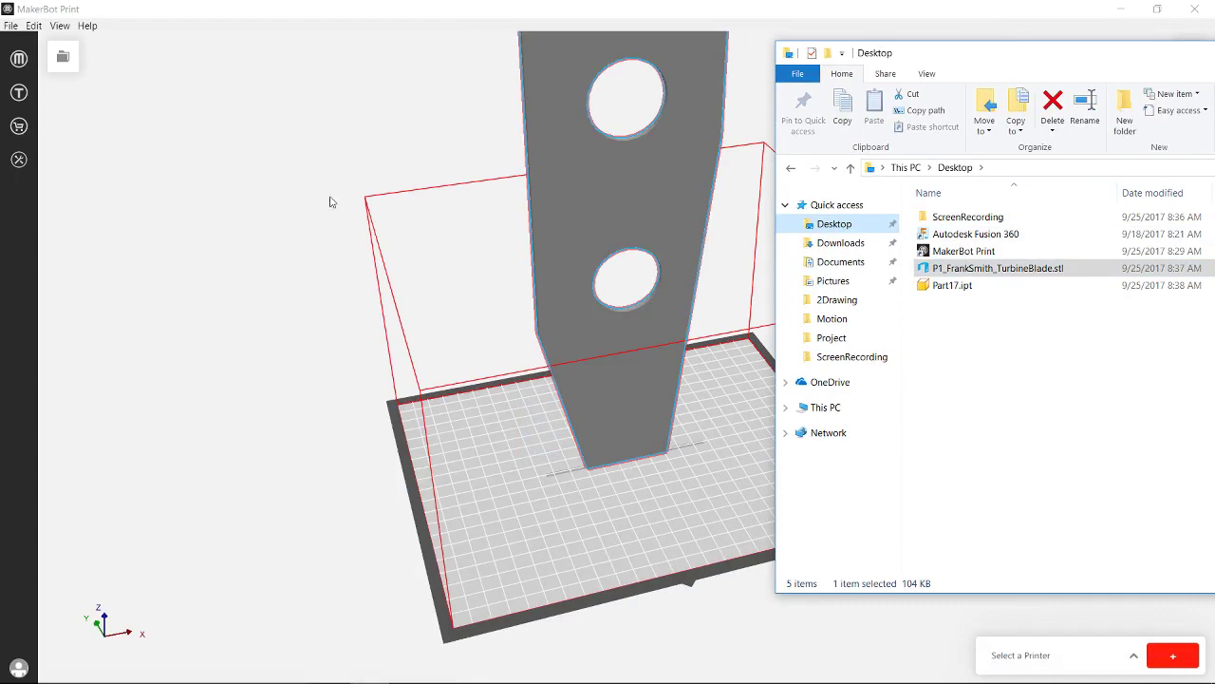
pyautogui.moveTo(913, 54); pyautogui.dragTo(608, 86)
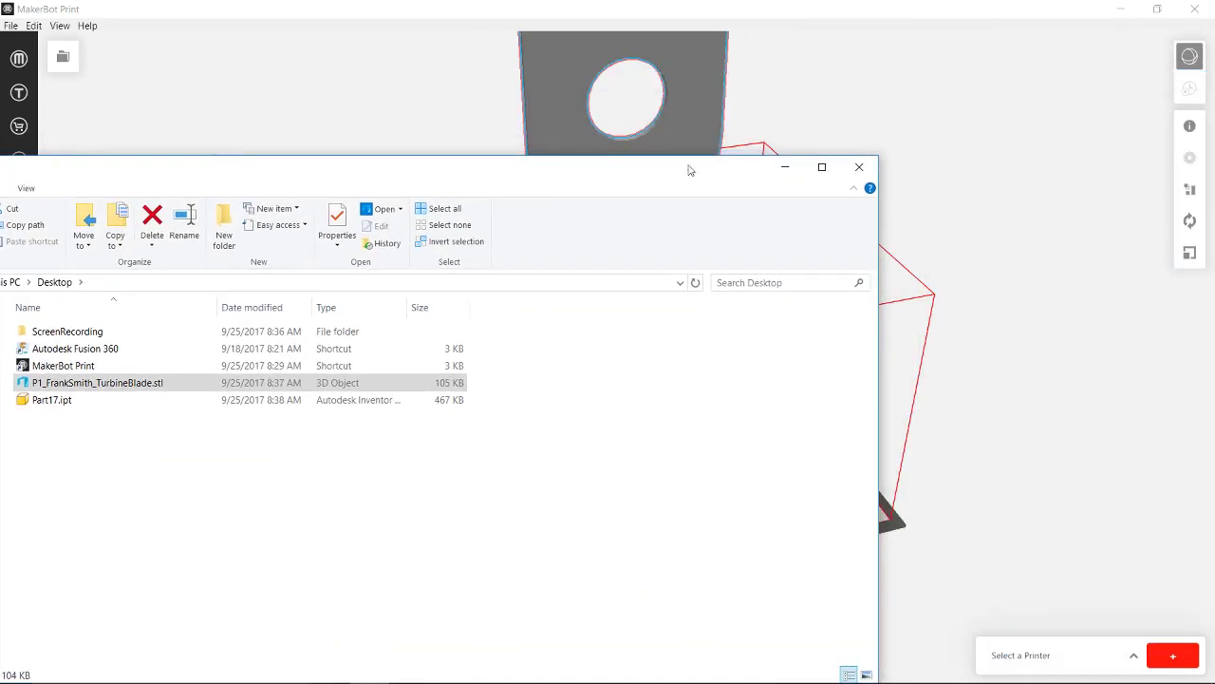
pyautogui.click(860, 167)
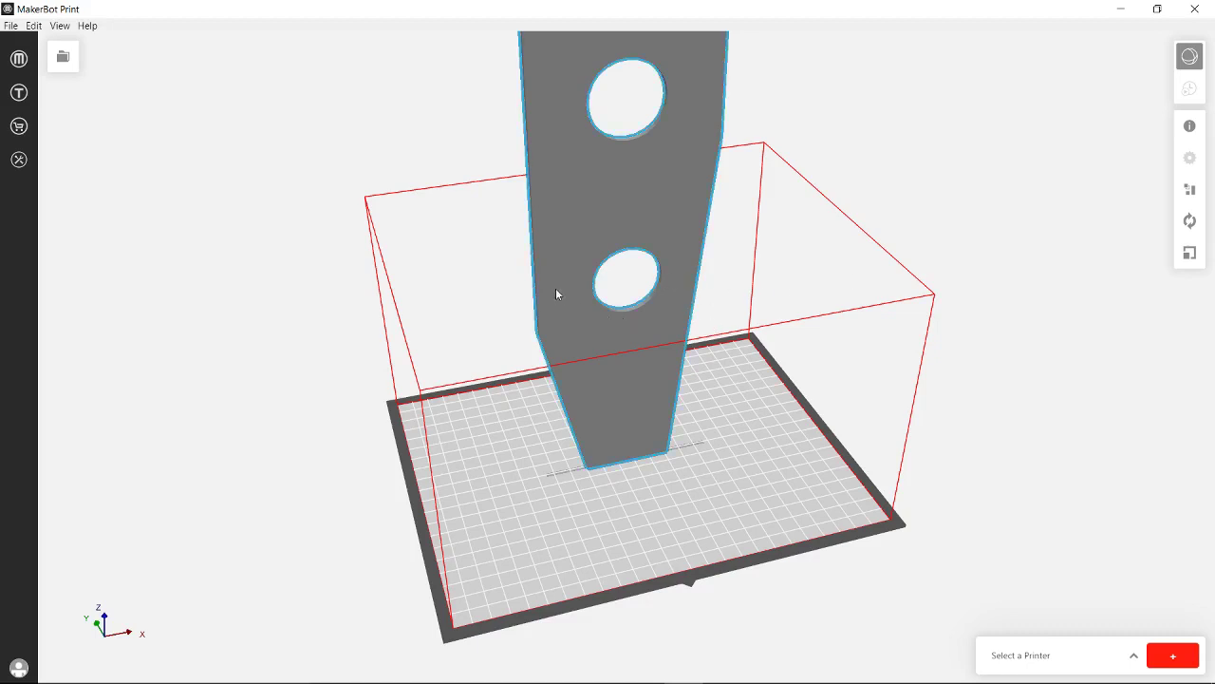
# Open the blade's Model Info and try cm units, which enlarges the model.
pyautogui.moveTo(557, 292); pyautogui.dragTo(547, 321)
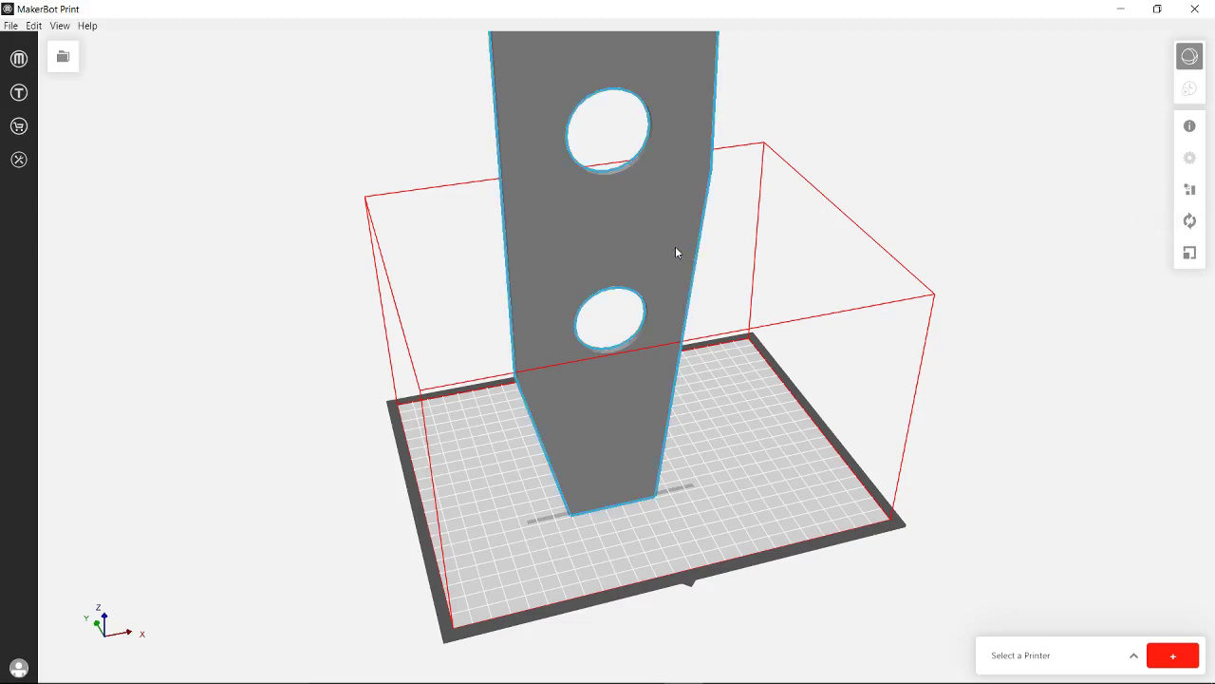
pyautogui.click(1189, 126)
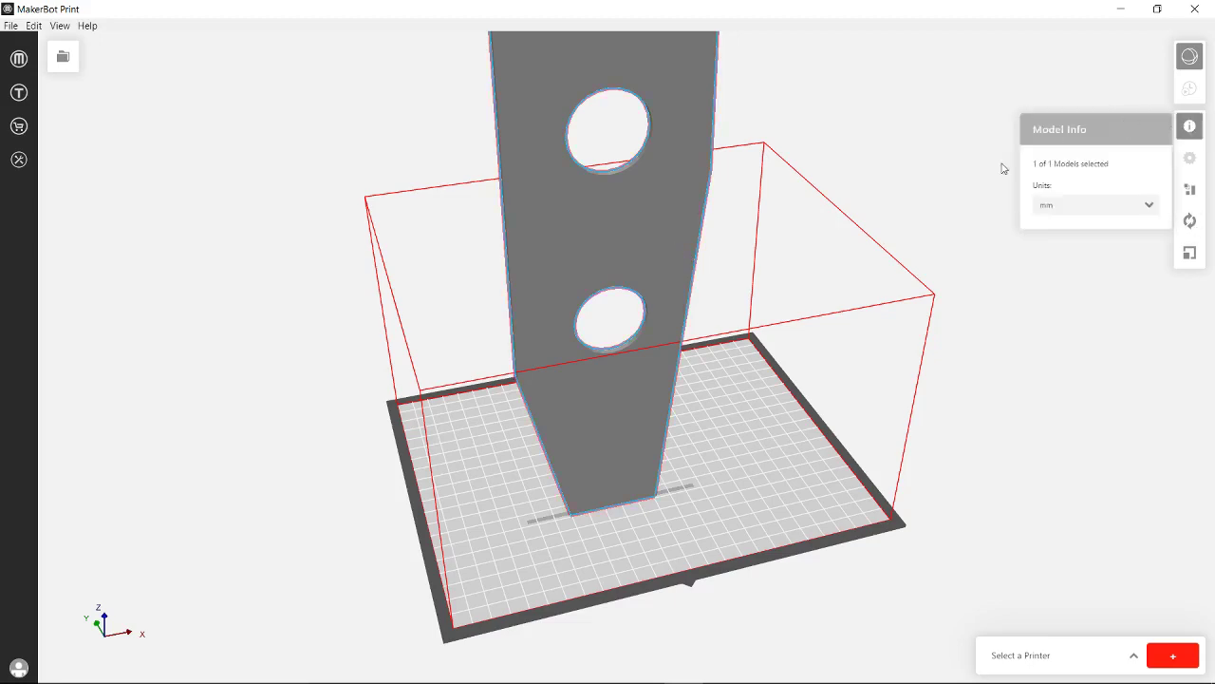
pyautogui.click(1156, 208)
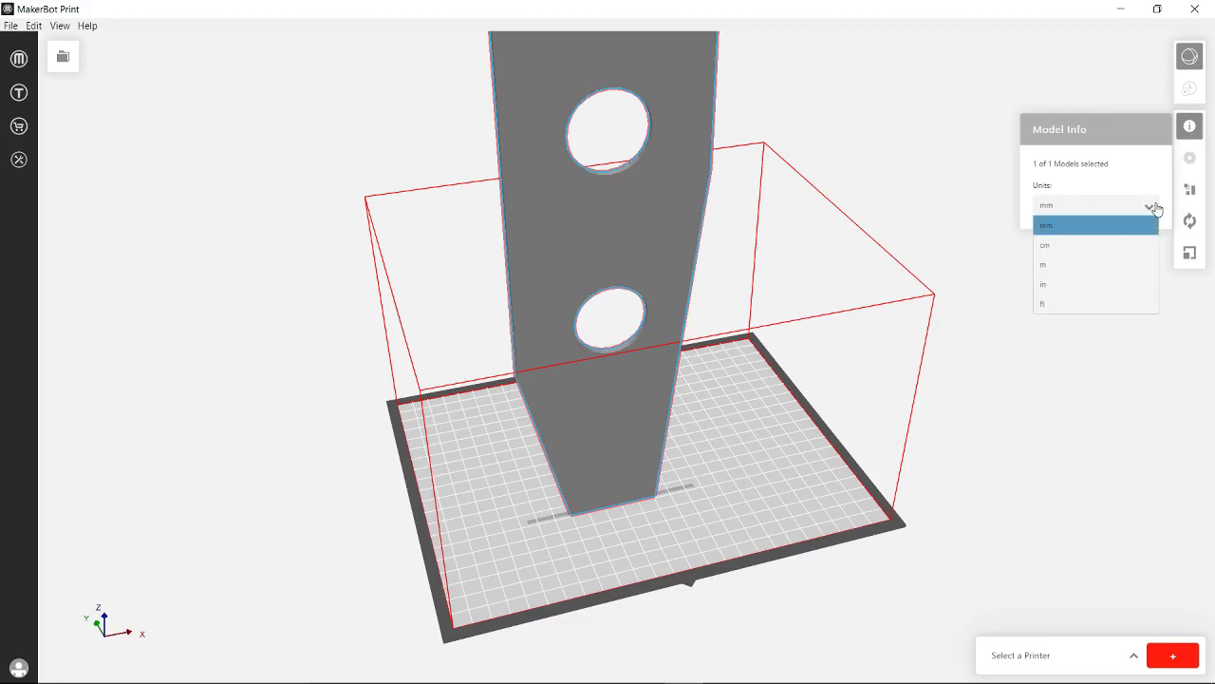
pyautogui.click(1123, 243)
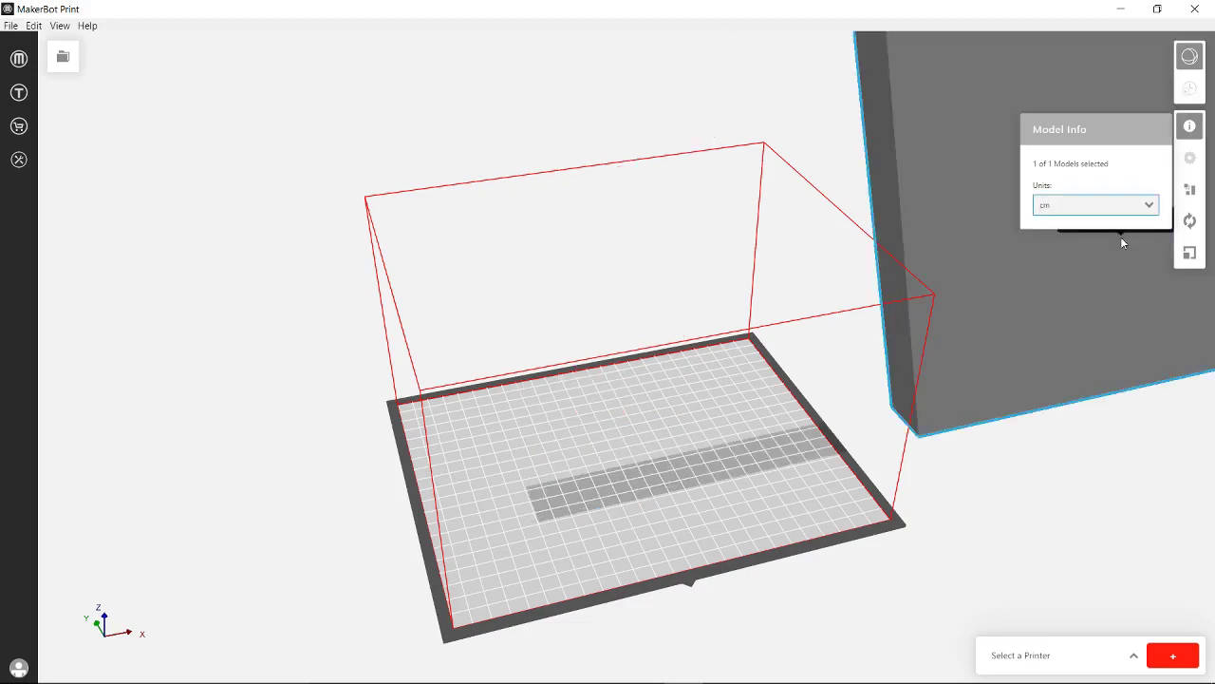
pyautogui.scroll(5, 1112, 329)
pyautogui.scroll(-5, 1107, 325)
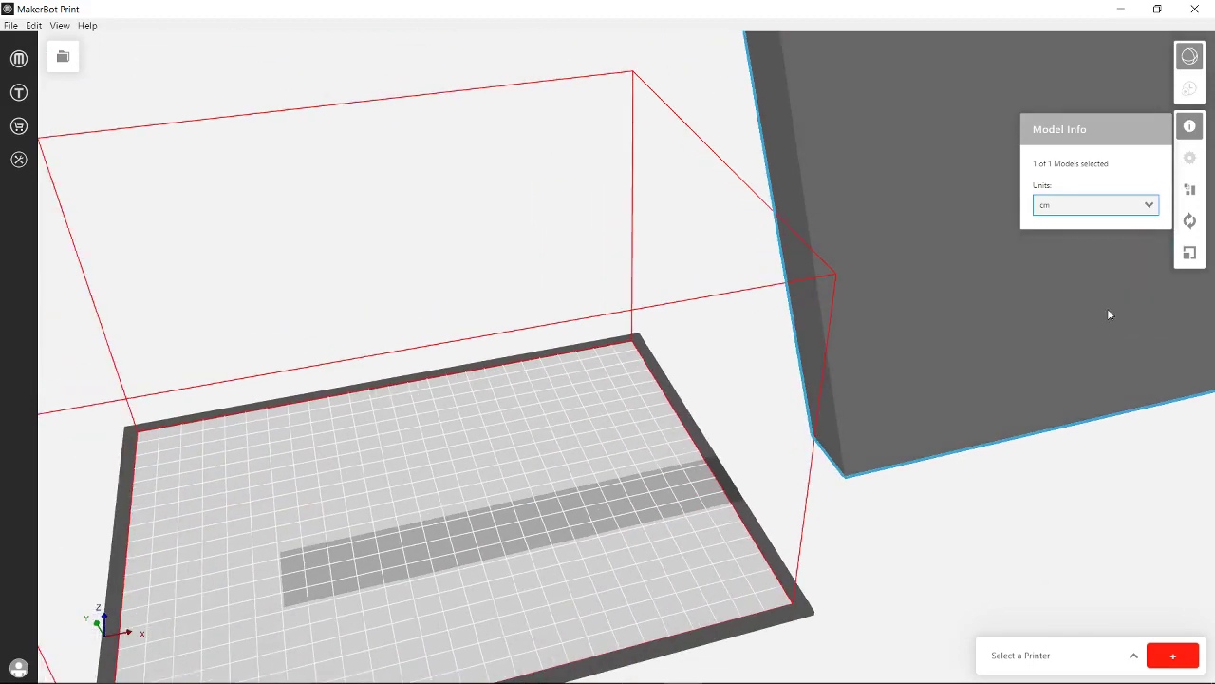
# Set the model units back to mm and centre the model in the view.
pyautogui.click(1148, 205)
pyautogui.click(1105, 226)
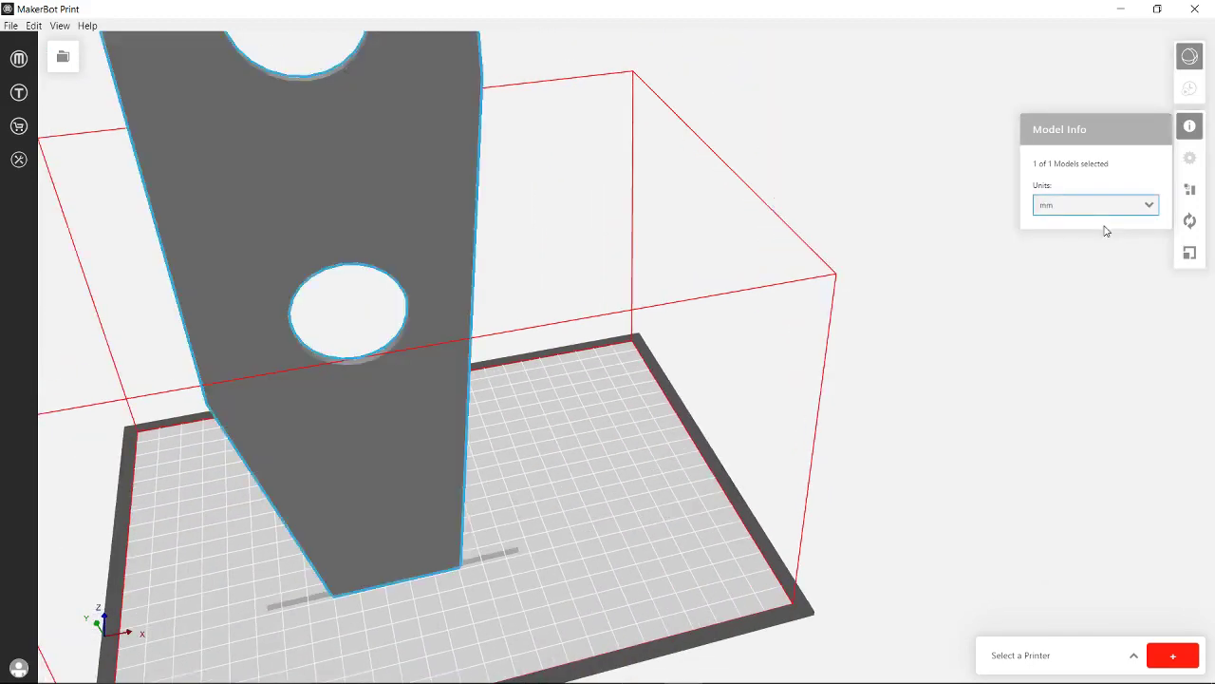
pyautogui.scroll(3, 1045, 380)
pyautogui.scroll(-6, 1056, 357)
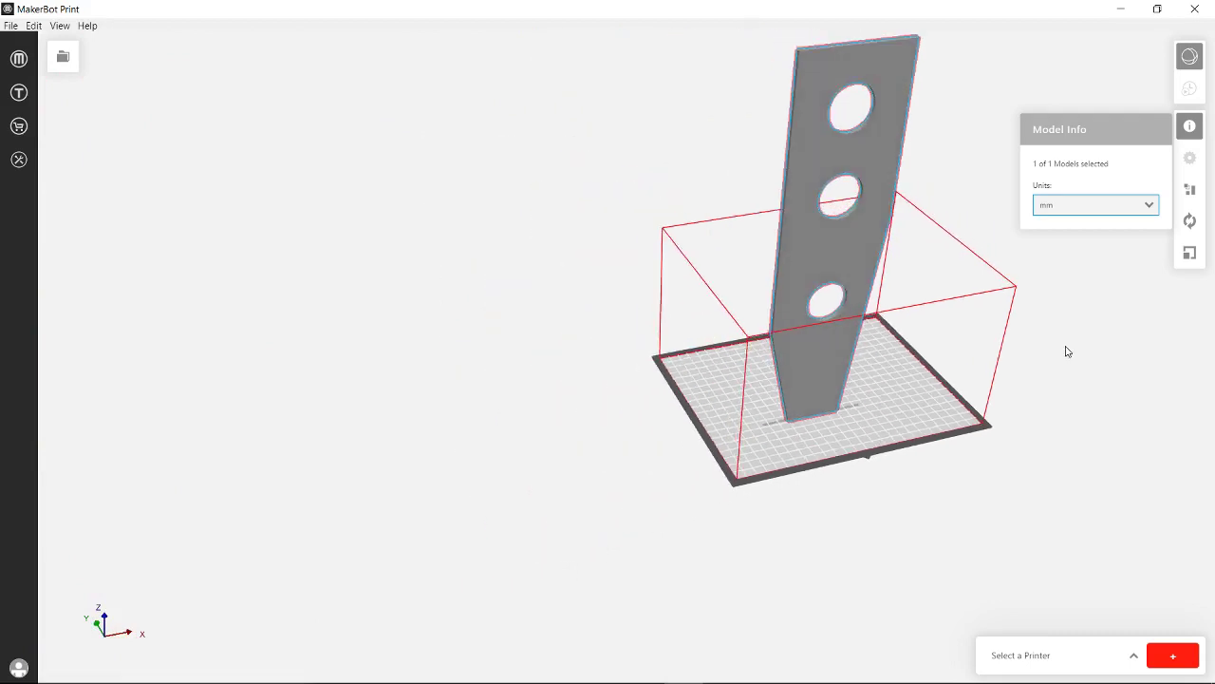
pyautogui.moveTo(1106, 325); pyautogui.dragTo(808, 377, button='middle')
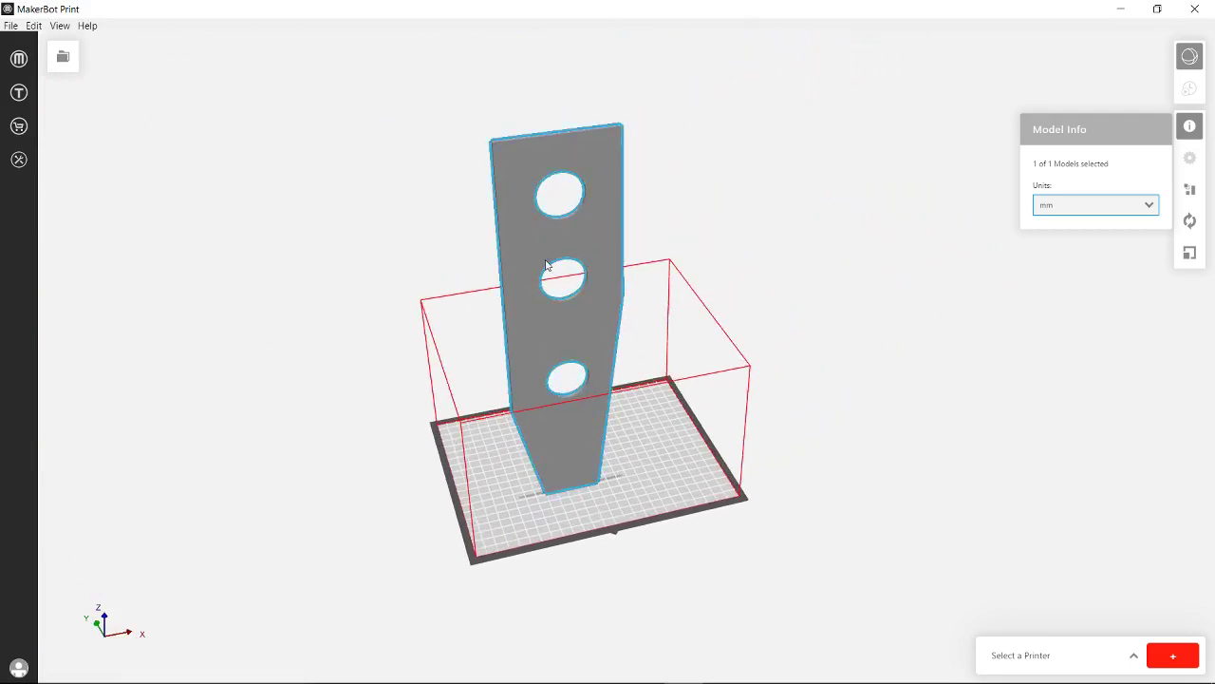
pyautogui.scroll(2, 668, 351)
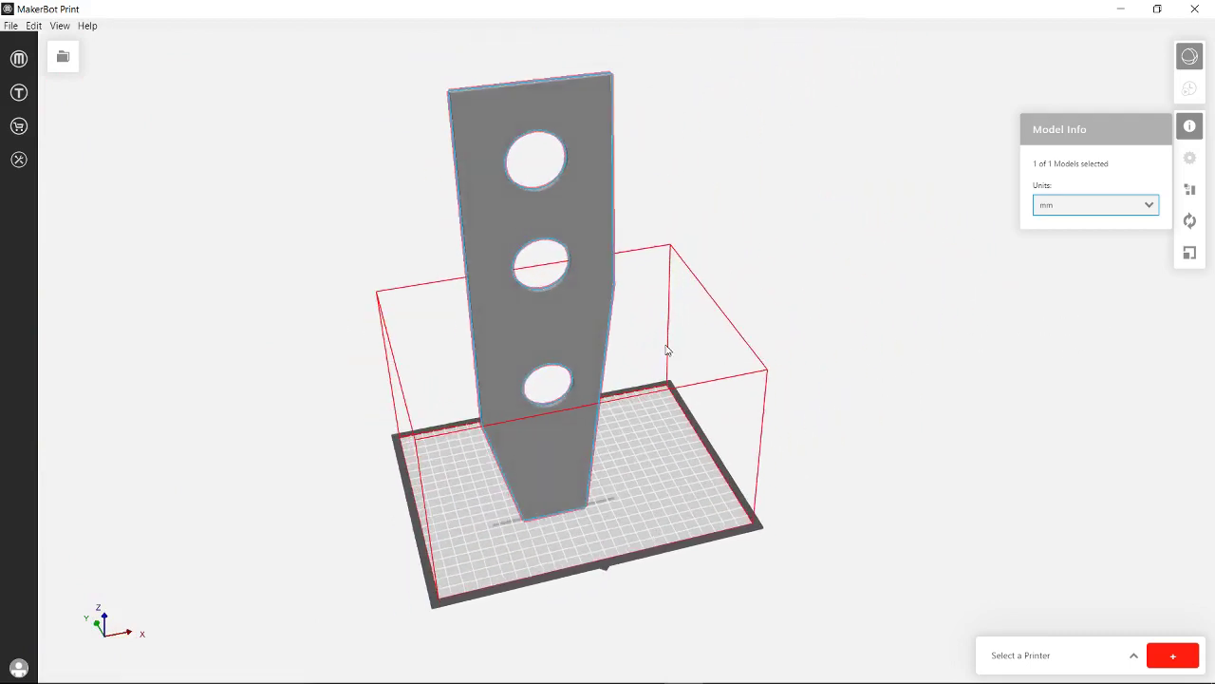
# Rotate the blade 90° about X and lay it flat using Place Face on Build Plate.
pyautogui.click(525, 339)
pyautogui.click(1200, 222)
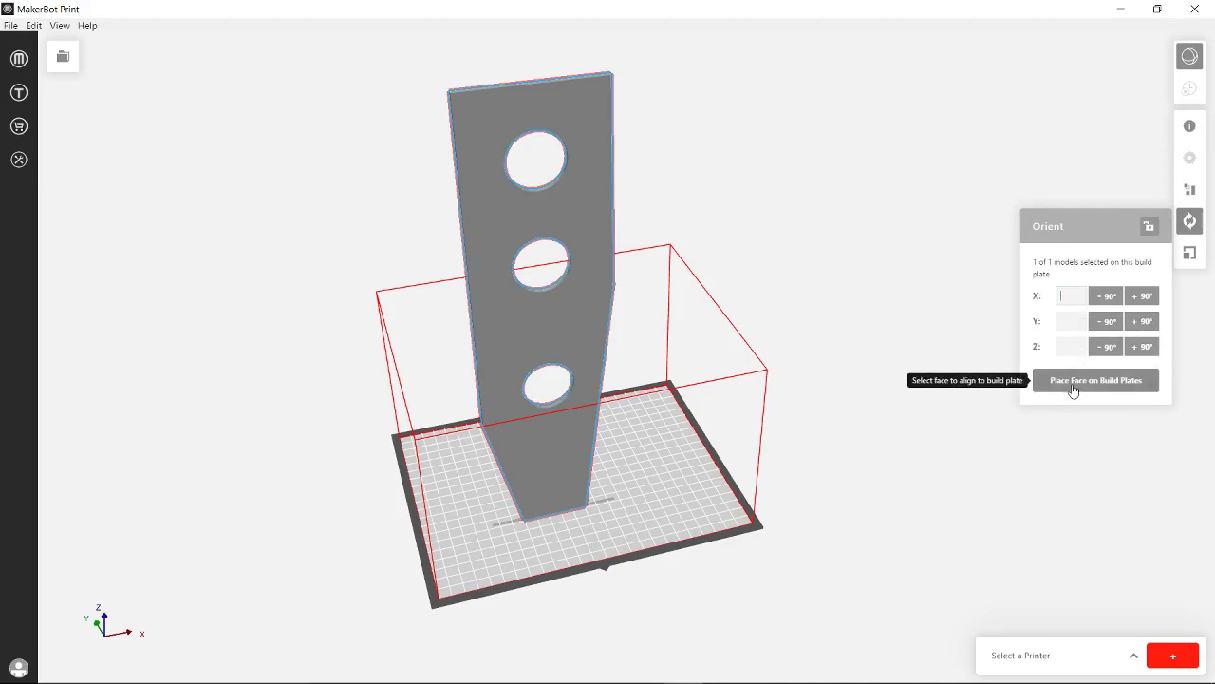
pyautogui.click(1146, 299)
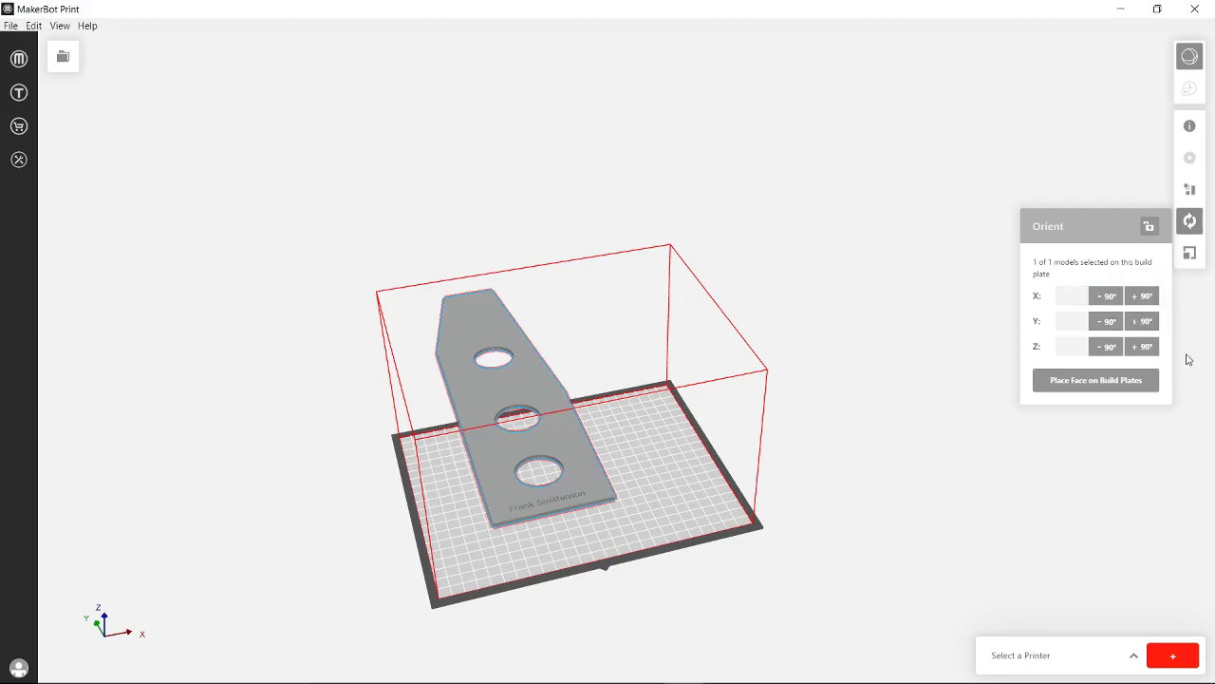
pyautogui.click(1072, 381)
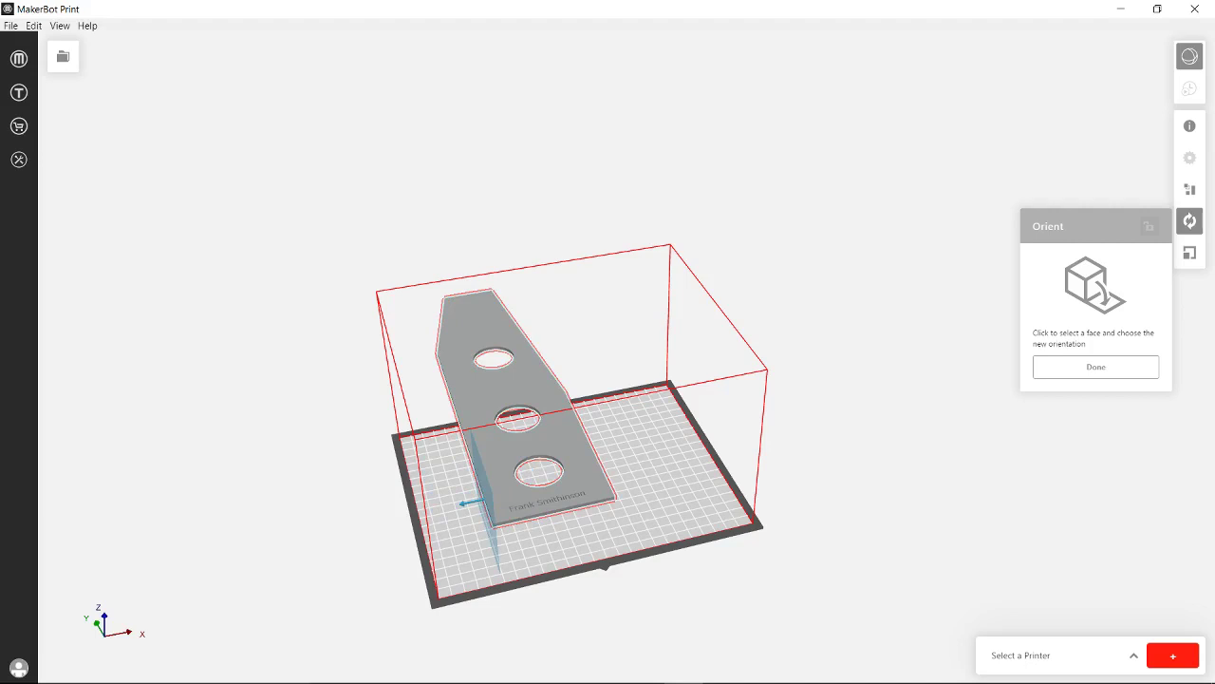
pyautogui.click(484, 498)
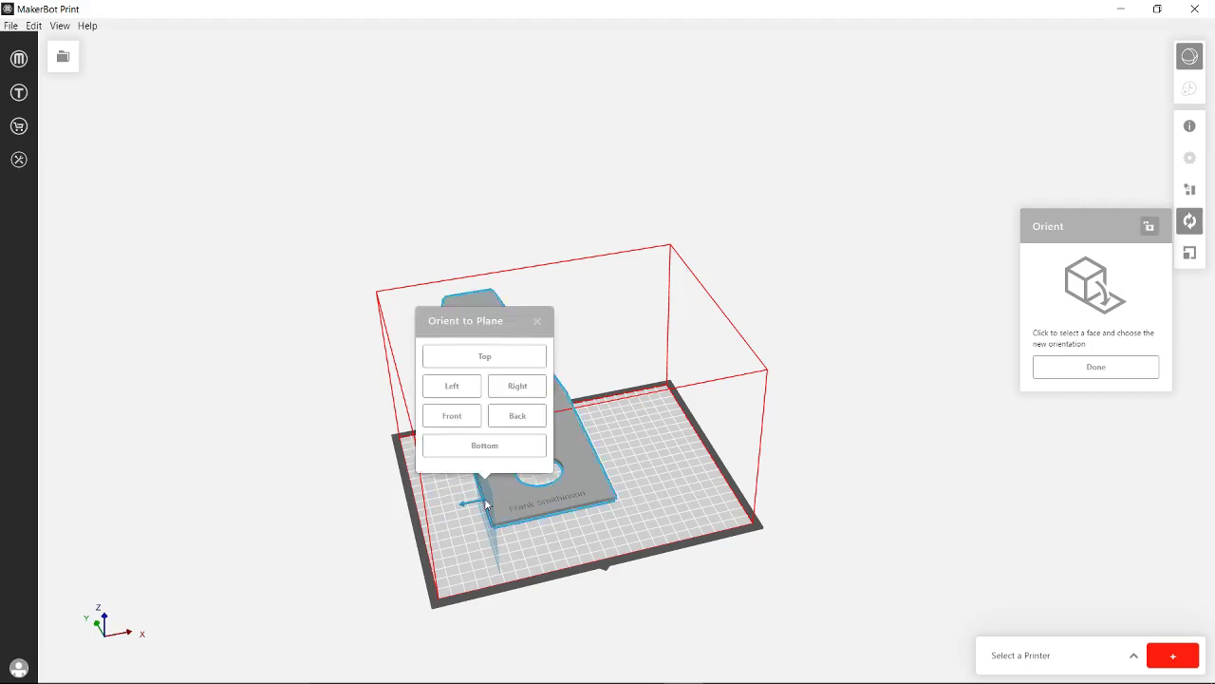
pyautogui.click(495, 368)
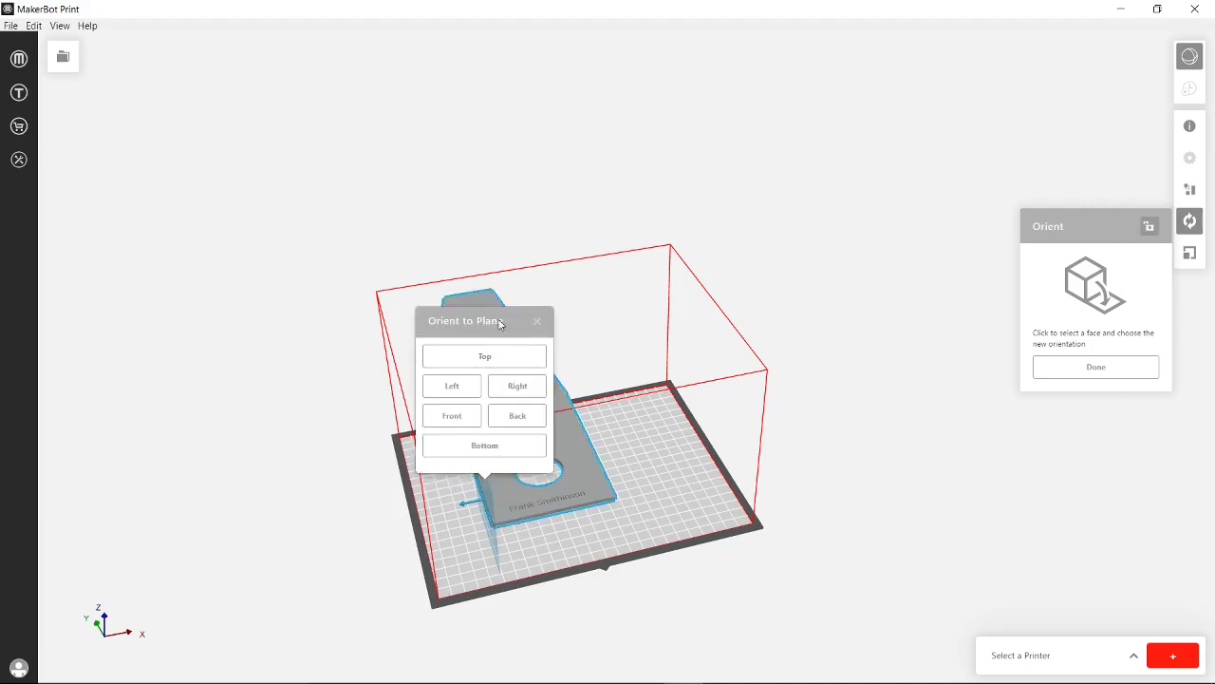
# Stand the blade on its narrow edge face and slide it toward the plate's left edge.
pyautogui.click(487, 495)
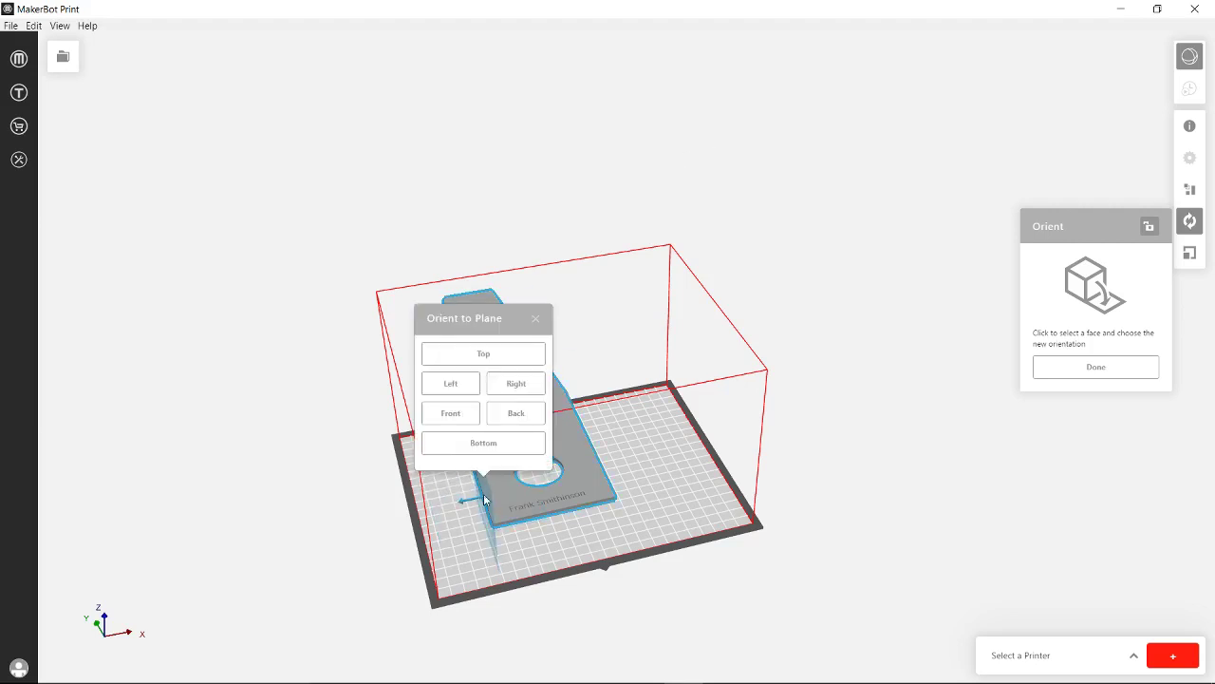
pyautogui.click(486, 442)
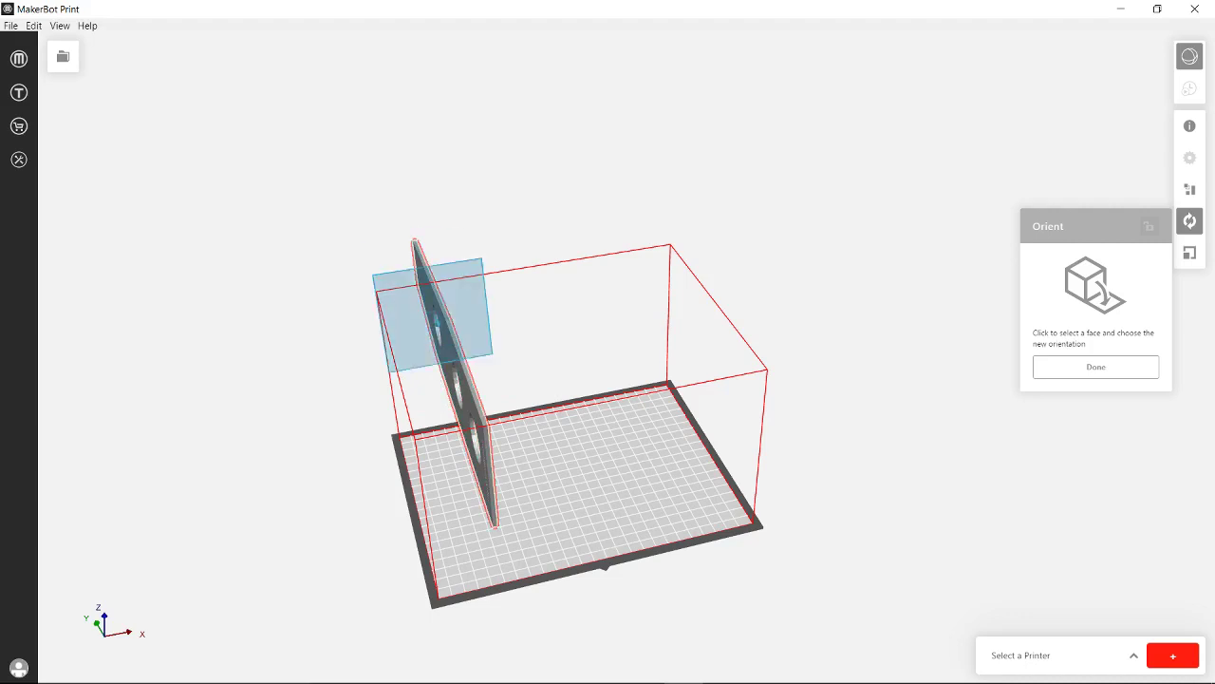
pyautogui.click(1077, 370)
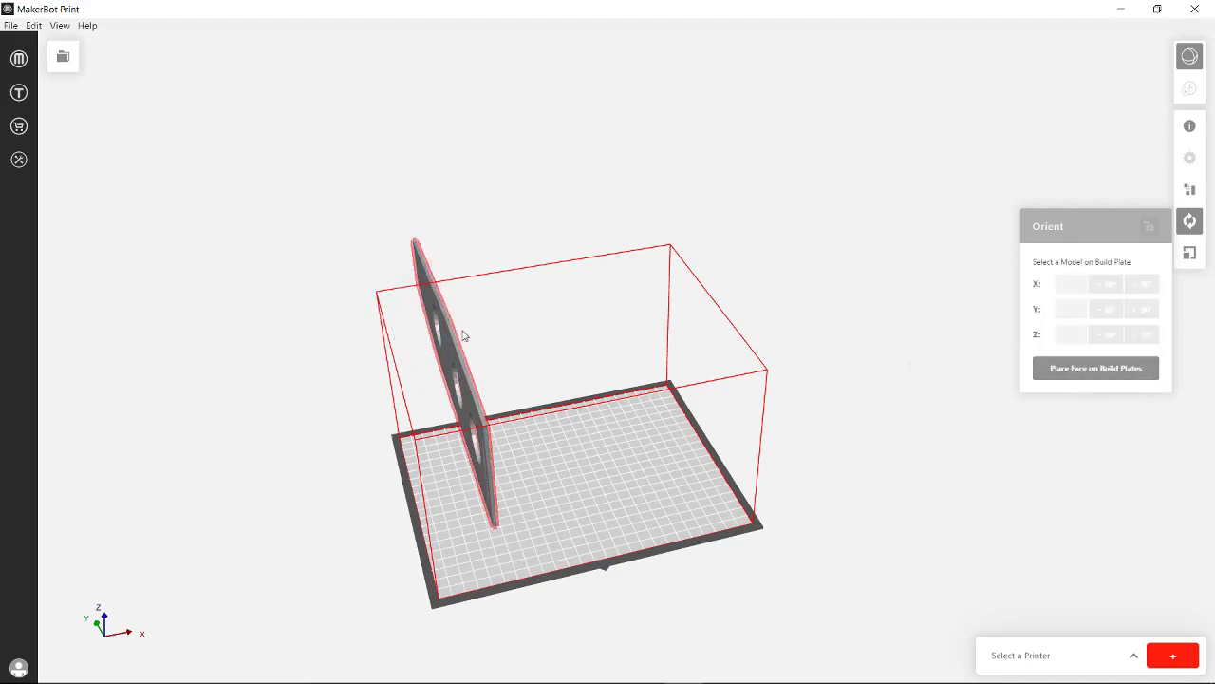
pyautogui.moveTo(449, 340); pyautogui.dragTo(425, 384)
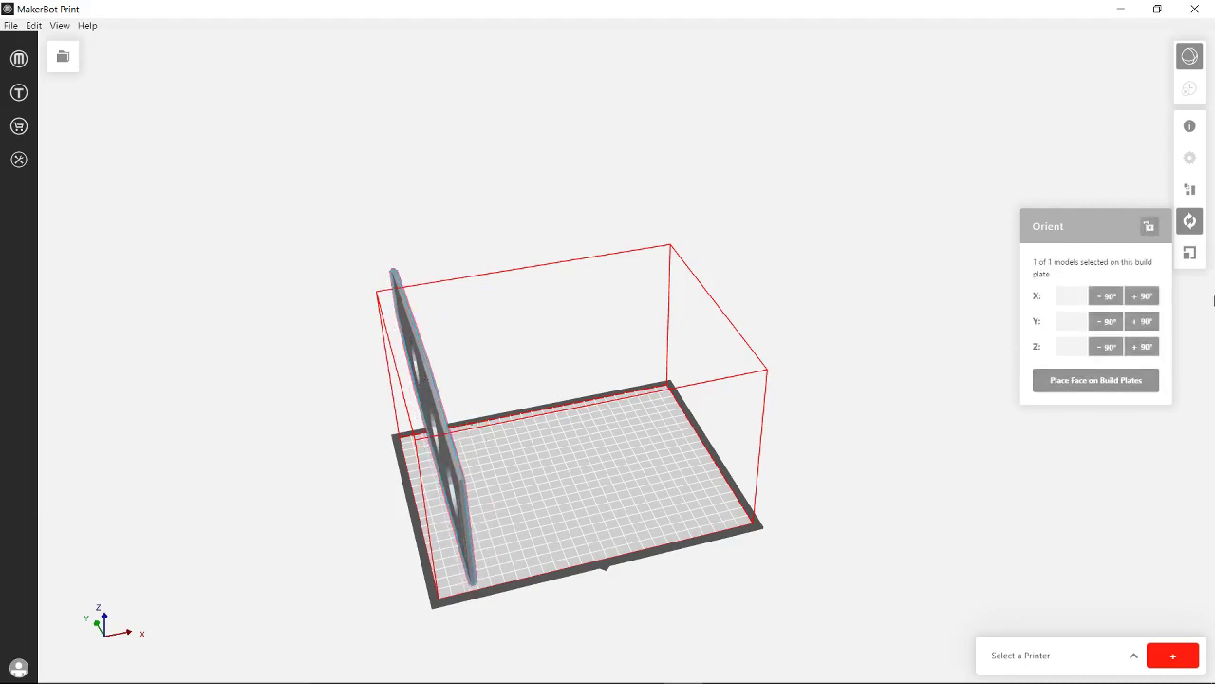
pyautogui.click(1149, 226)
# Select the blade and scale it uniformly to 75% using the X % field.
pyautogui.click(1189, 254)
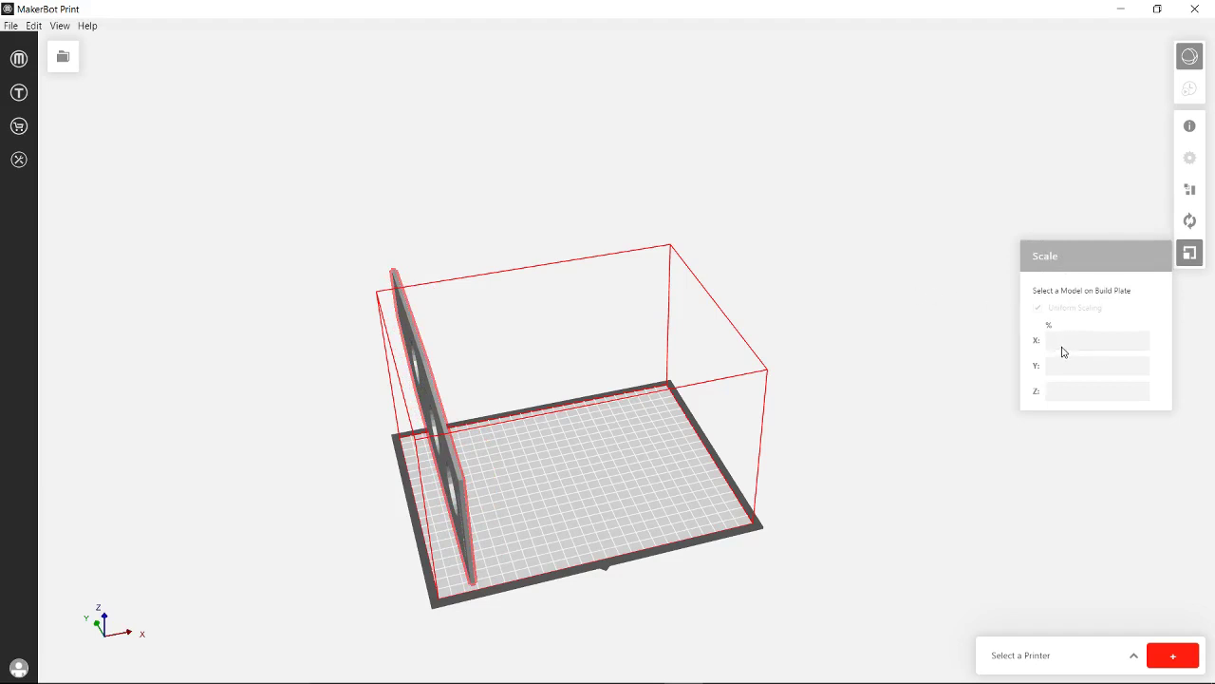
pyautogui.click(433, 390)
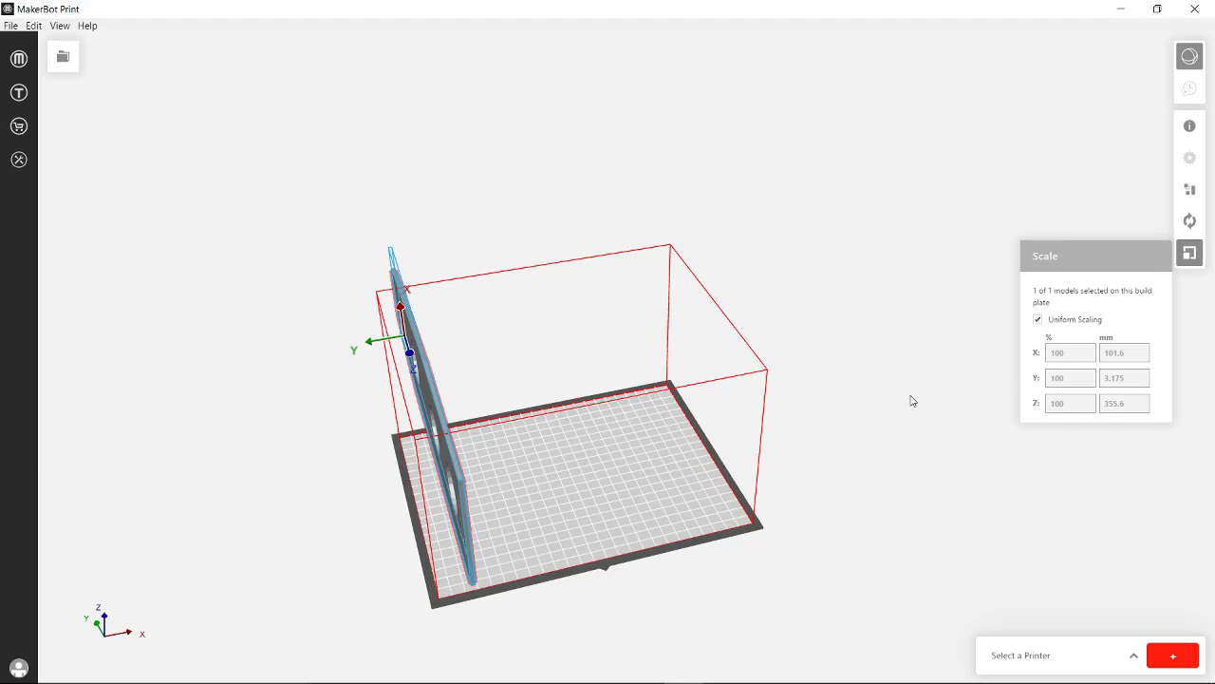
pyautogui.click(1081, 356)
pyautogui.write('75')
pyautogui.press('Return')
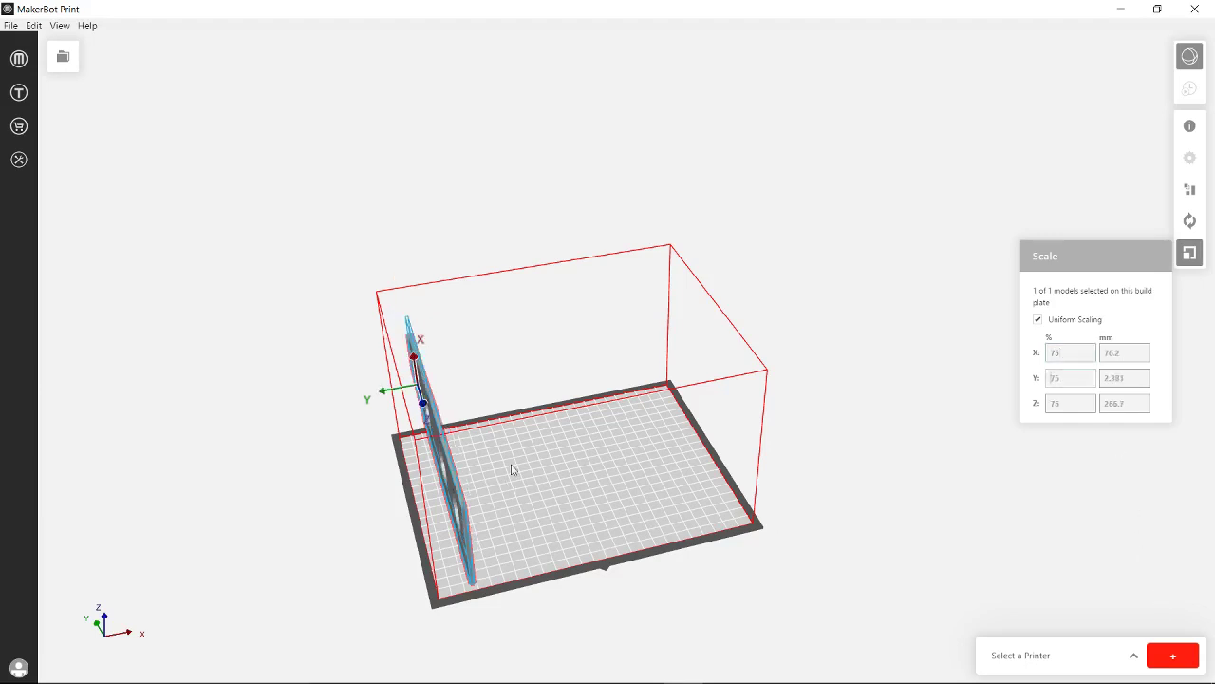
# Reposition the scaled blade against the build plate's left edge, nudging it slightly forward.
pyautogui.moveTo(452, 490); pyautogui.dragTo(470, 515)
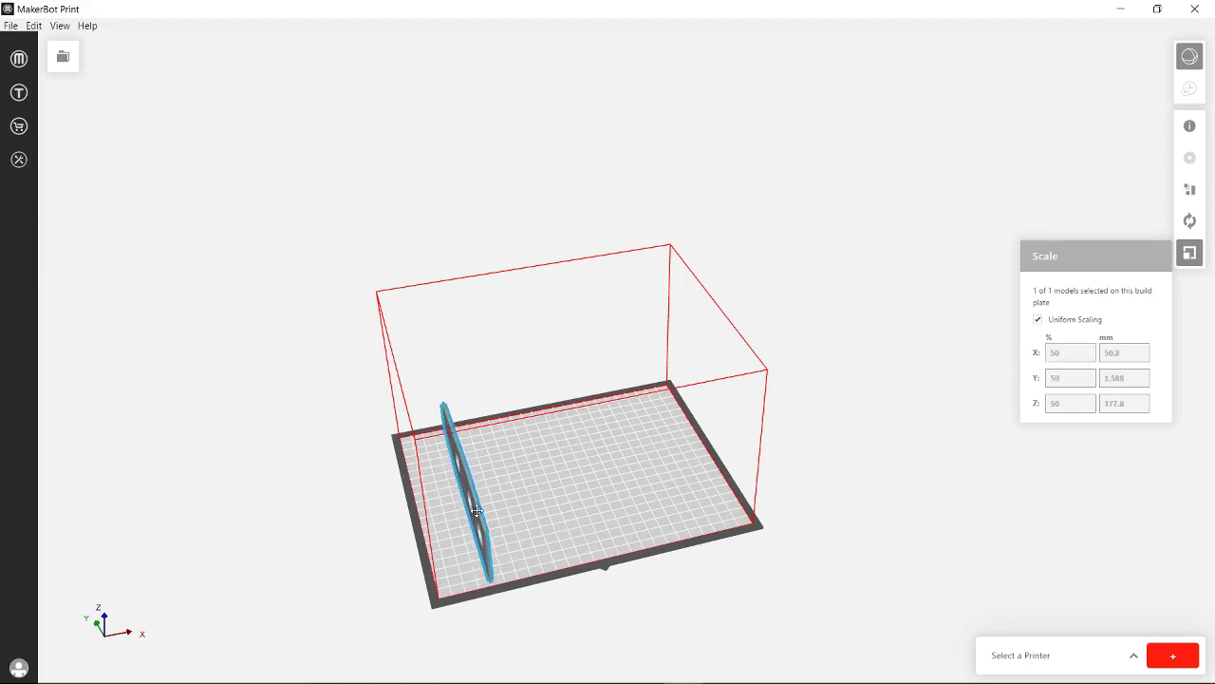
pyautogui.moveTo(471, 508); pyautogui.dragTo(459, 516)
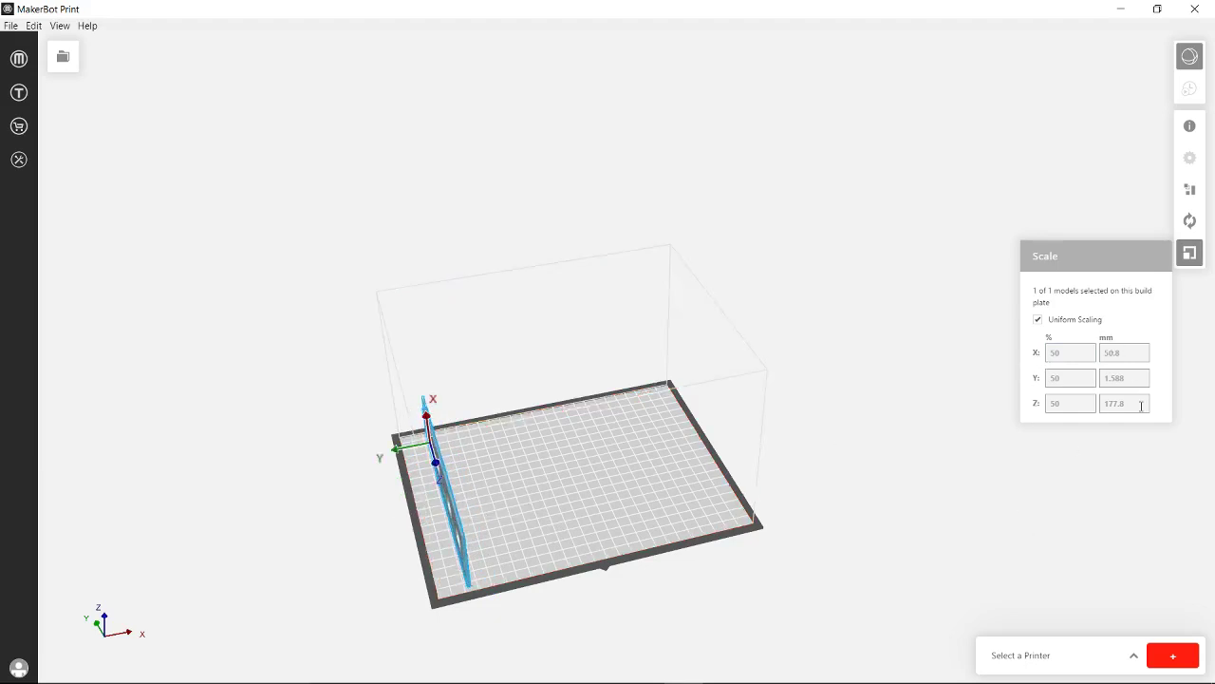
pyautogui.click(1101, 507)
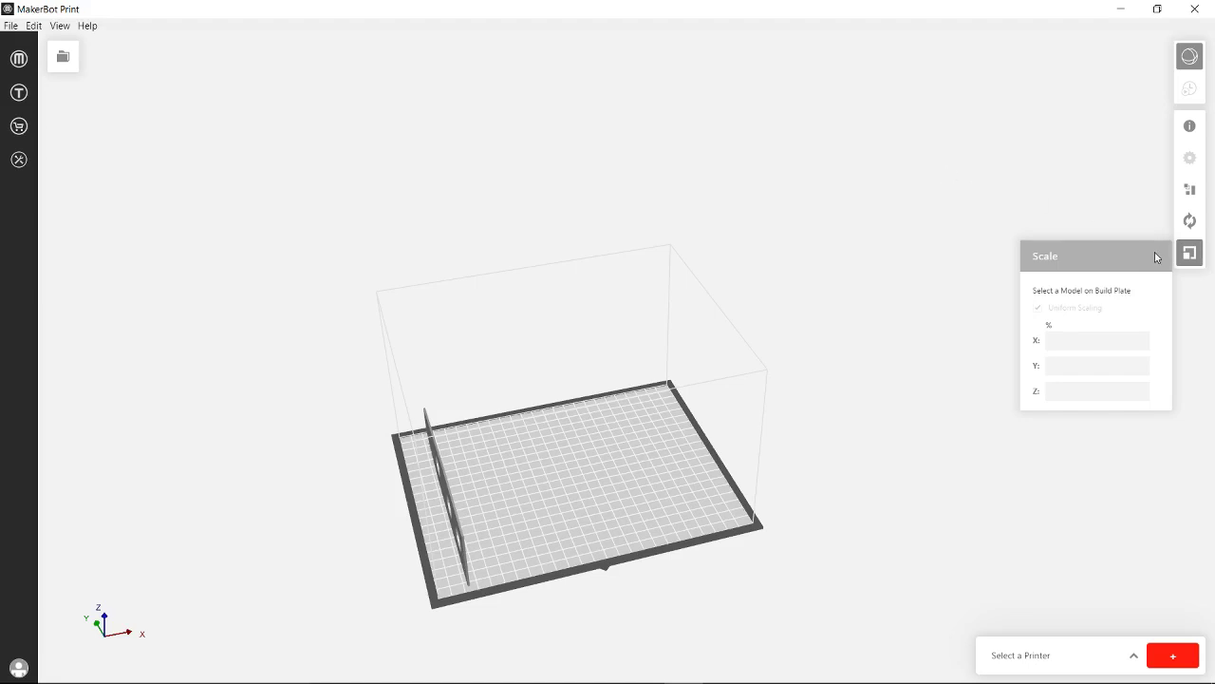
pyautogui.click(1190, 252)
pyautogui.click(443, 489)
pyautogui.moveTo(442, 489)
pyautogui.mouseDown()
pyautogui.moveTo(408, 452)
pyautogui.moveTo(439, 495)
pyautogui.mouseUp()
pyautogui.click(959, 503)
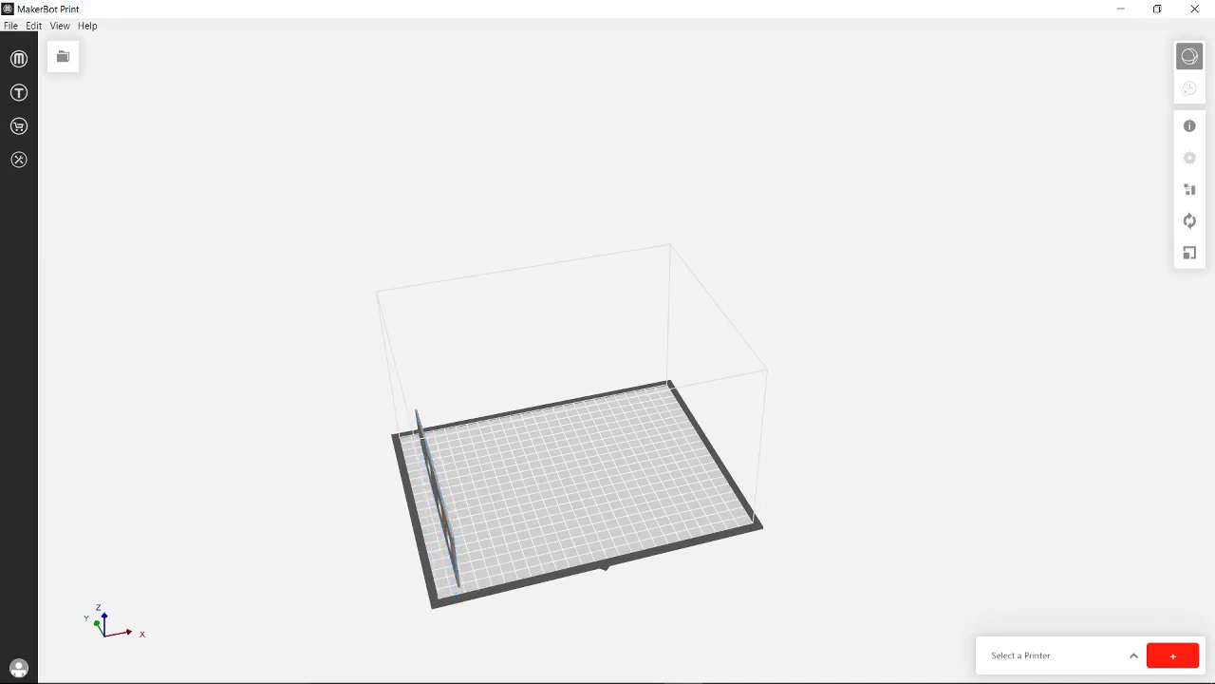
pyautogui.click(1134, 659)
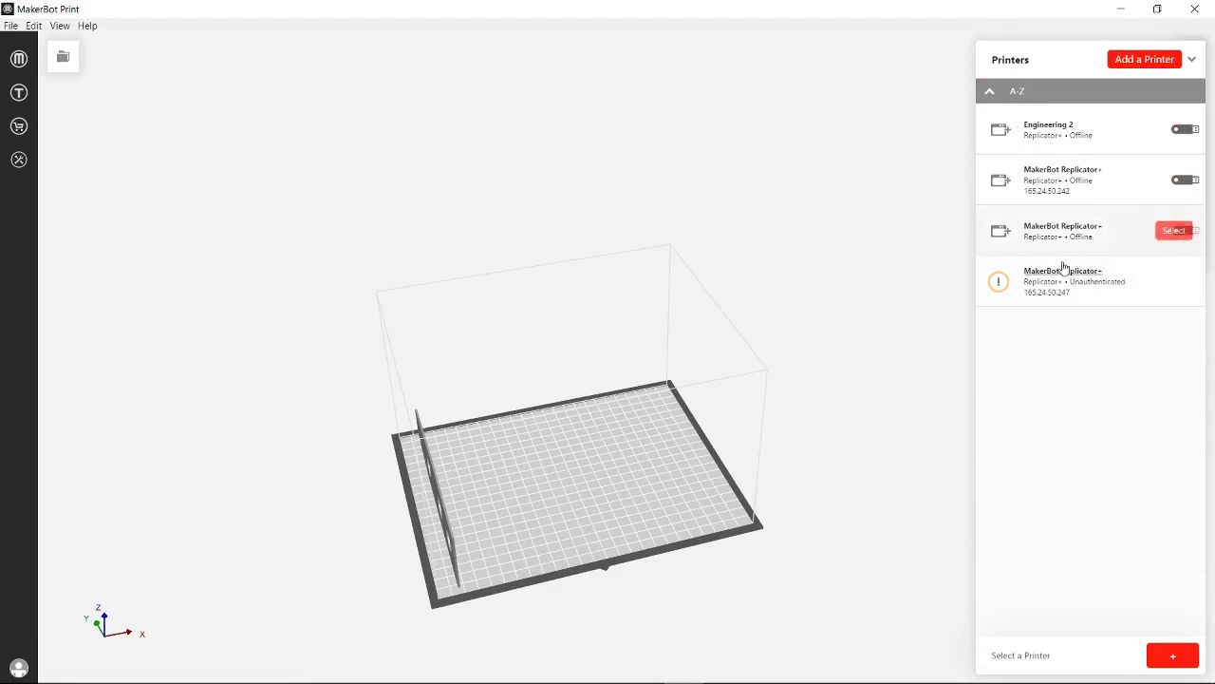
pyautogui.moveTo(1066, 282)
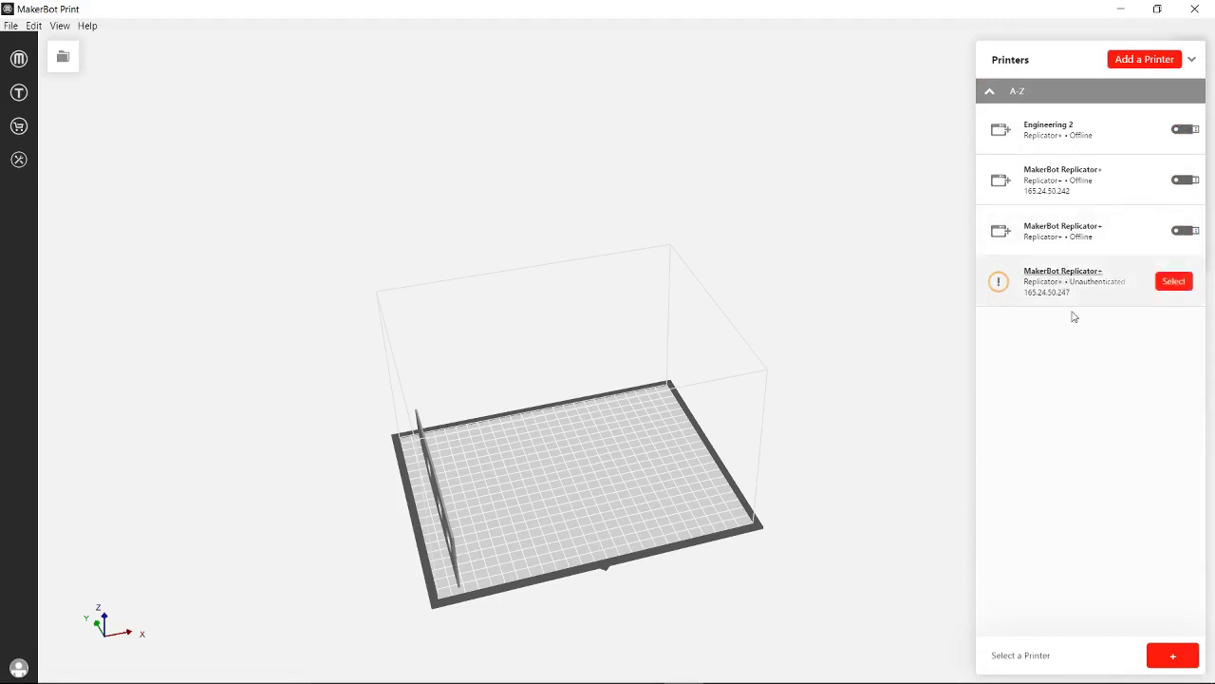
pyautogui.click(808, 269)
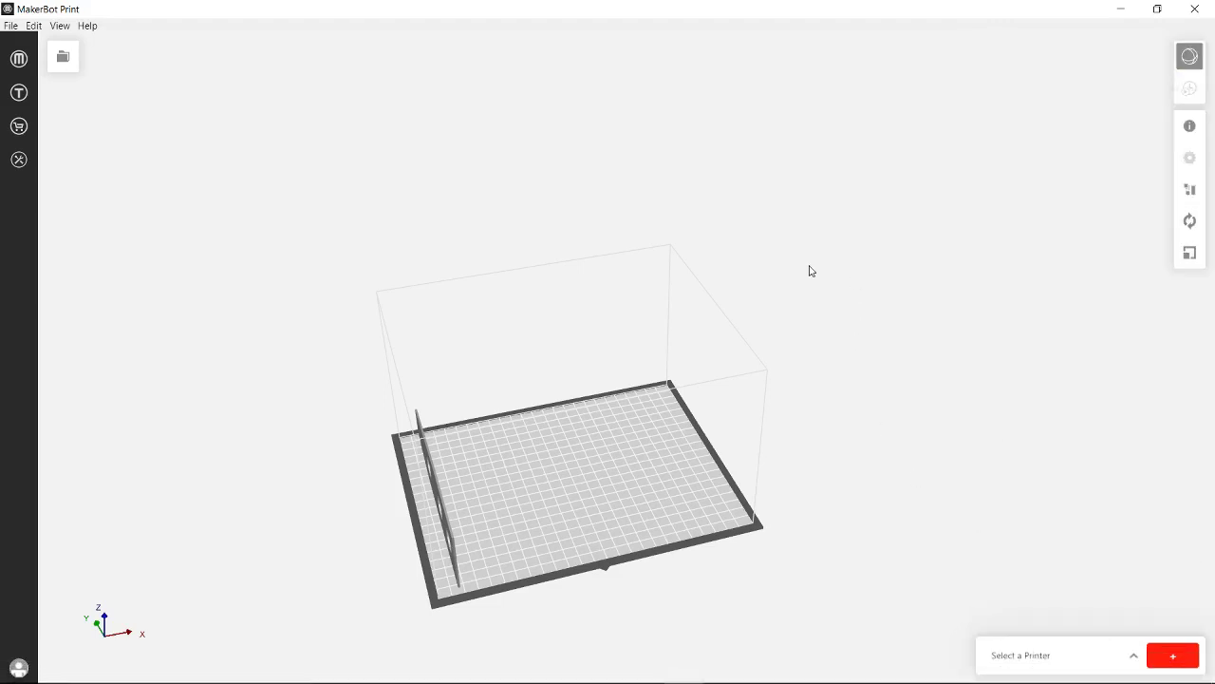